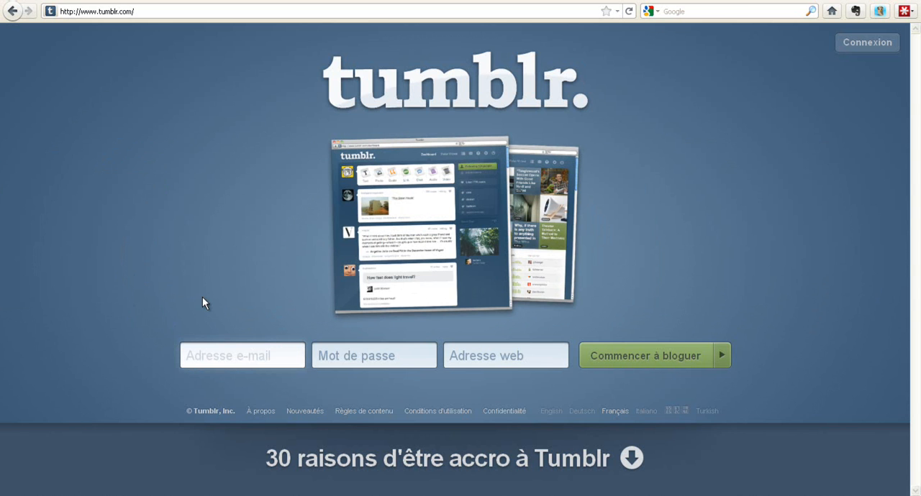
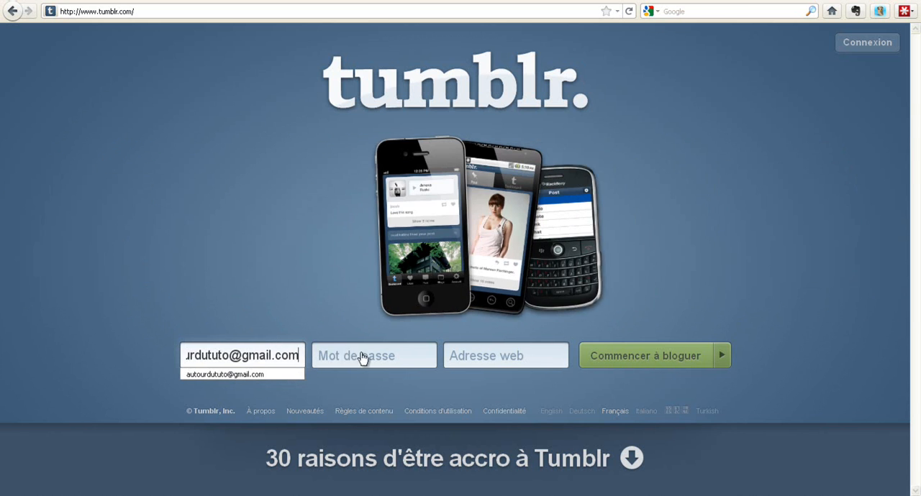
Fill in the account e-mail address and the account password in the sign-up form.
{"action": "left_click", "coordinate": [372, 356]}
{"action": "type", "text": "a••••••••"}
{"action": "key", "text": "Tab"}
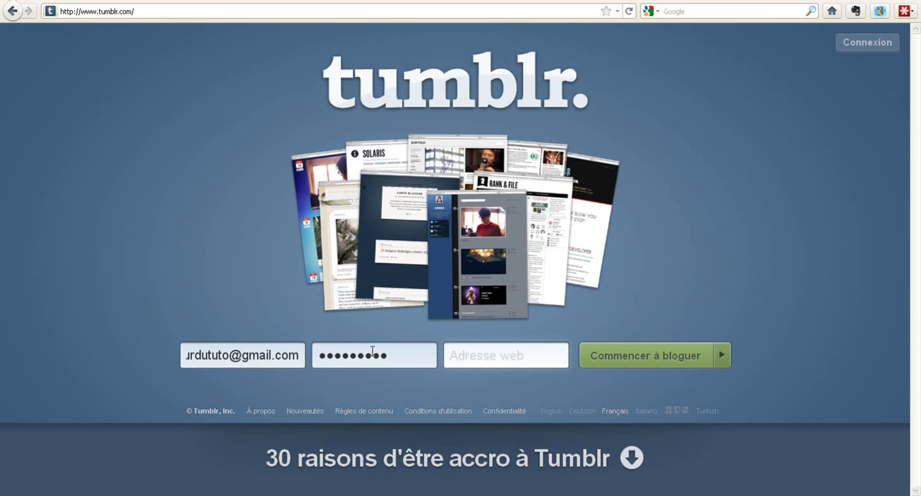
Set the blog's web address to "autourdututo" and submit the registration.
{"action": "key", "text": "ctrl+v"}
{"action": "key", "text": "BackSpace"}
{"action": "key", "text": "BackSpace"}
{"action": "key", "text": "BackSpace"}
{"action": "key", "text": "BackSpace"}
{"action": "key", "text": "BackSpace"}
{"action": "key", "text": "BackSpace"}
{"action": "key", "text": "BackSpace"}
{"action": "key", "text": "BackSpace"}
{"action": "key", "text": "BackSpace"}
{"action": "key", "text": "BackSpace"}
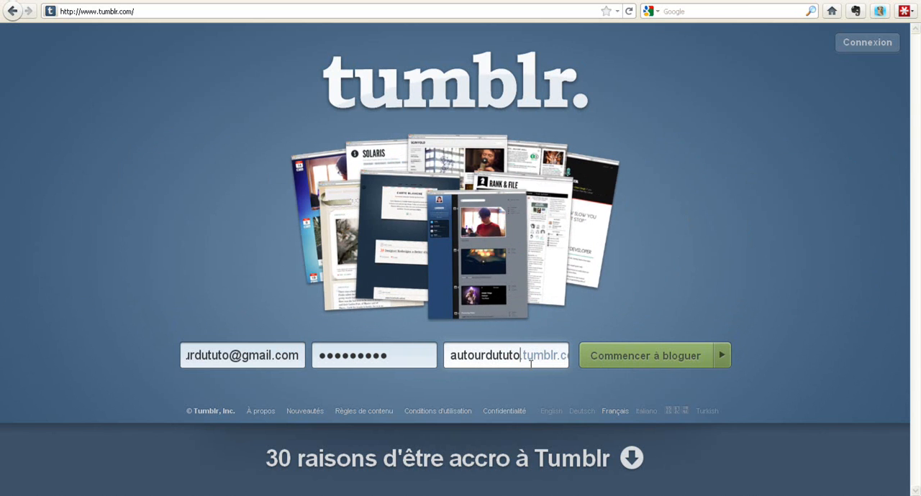
{"action": "left_click", "coordinate": [651, 358]}
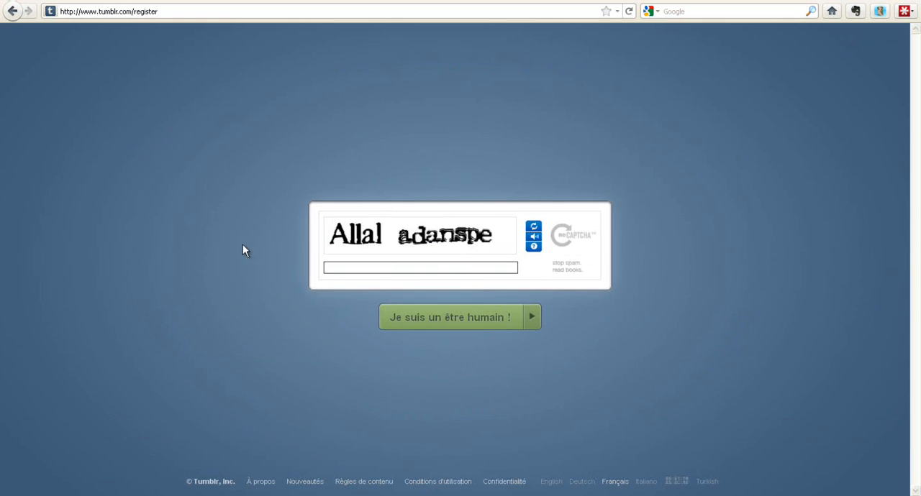
Enter the two CAPTCHA words and confirm being human.
{"action": "type", "text": "allal adanspe"}
{"action": "left_click", "coordinate": [440, 323]}
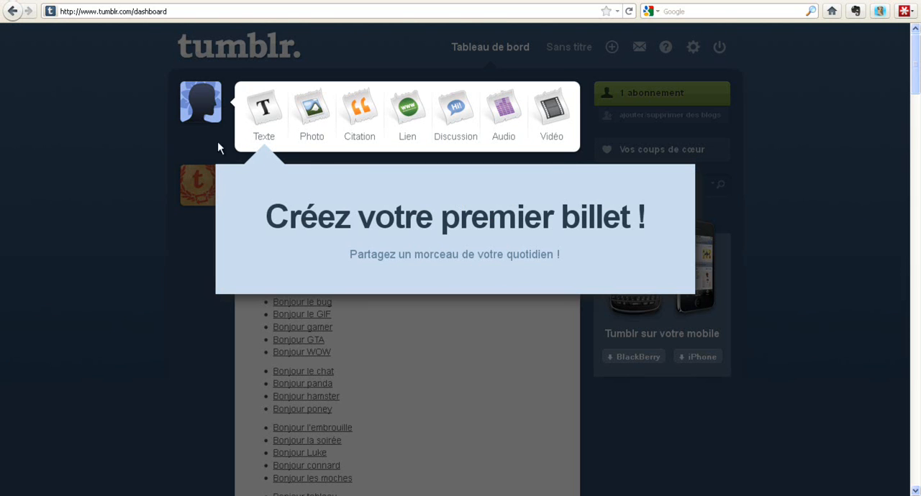
Create a first text post with the title "Salut".
{"action": "left_click", "coordinate": [265, 118]}
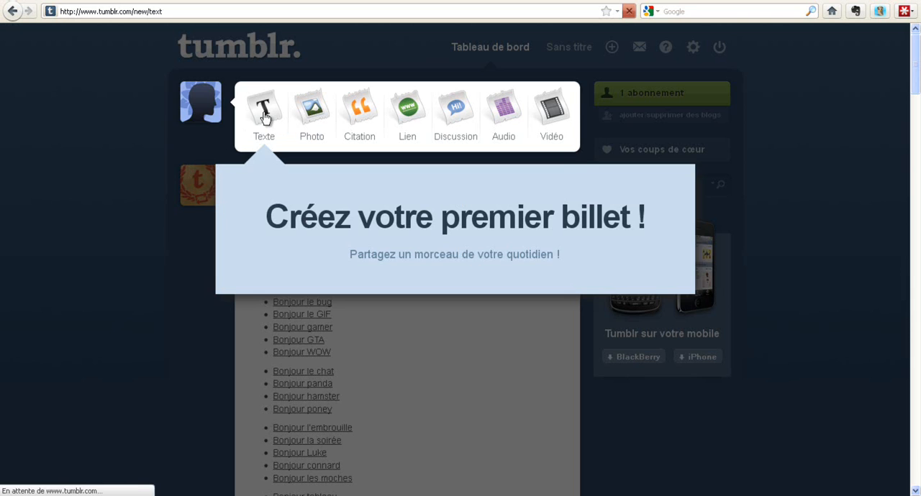
{"action": "type", "text": "Salut"}
{"action": "key", "text": "Tab"}
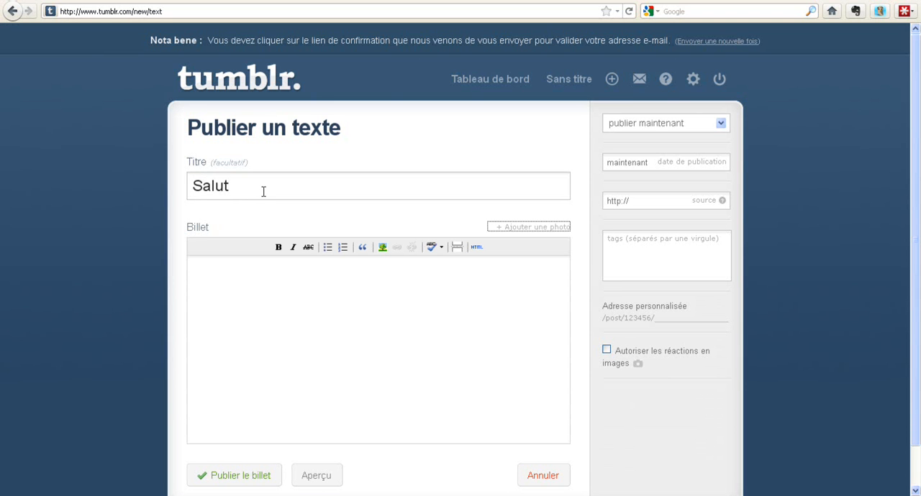
Write "Ouverture des portes du blog Autour du Tuto" as the post's body and publish the post.
{"action": "left_click", "coordinate": [248, 286]}
{"action": "type", "text": "Ouvert"}
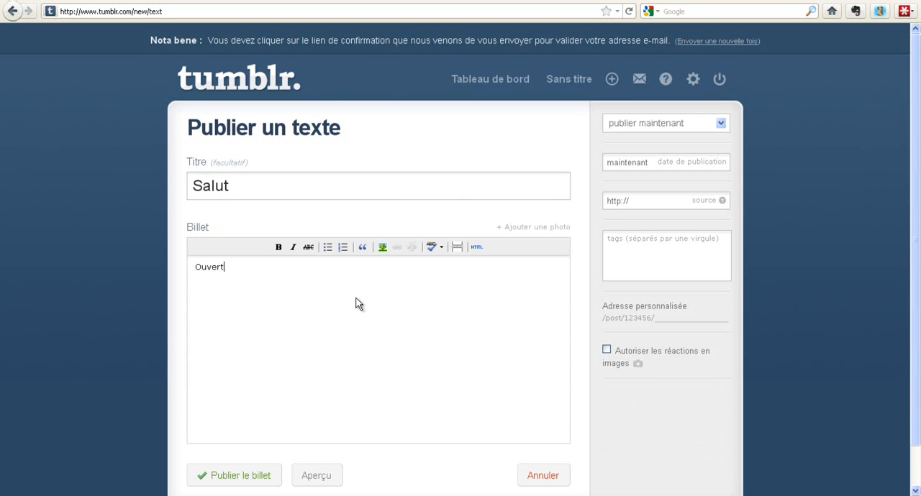
{"action": "type", "text": "ure des portes du blog Autour du Tuto"}
{"action": "scroll", "coordinate": [335, 288], "scroll_direction": "down", "scroll_amount": 1}
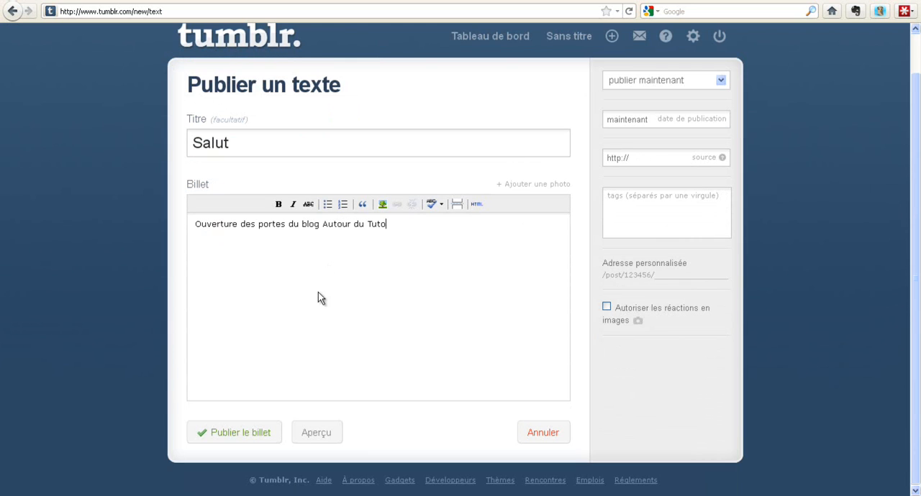
{"action": "left_click", "coordinate": [250, 430]}
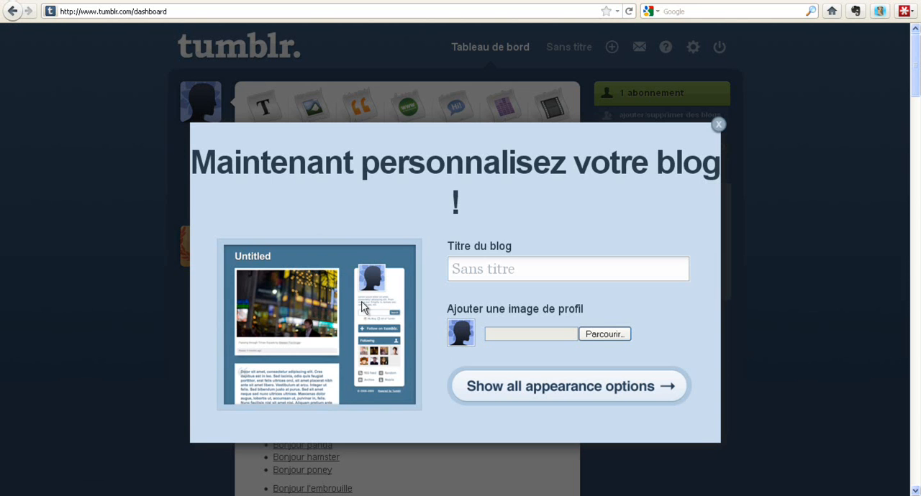
Set the blog title to "Autour du Tuto" and continue to all appearance options.
{"action": "left_click", "coordinate": [507, 267]}
{"action": "type", "text": "Autou"}
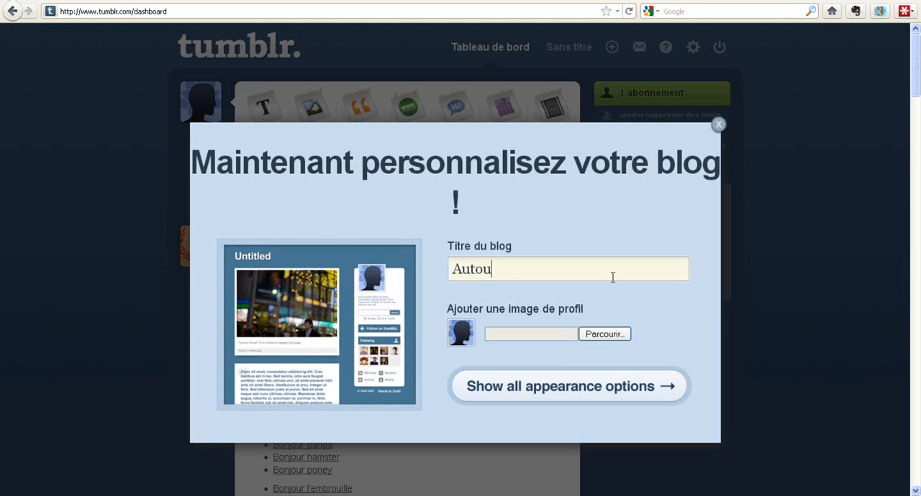
{"action": "type", "text": "r du Tuto"}
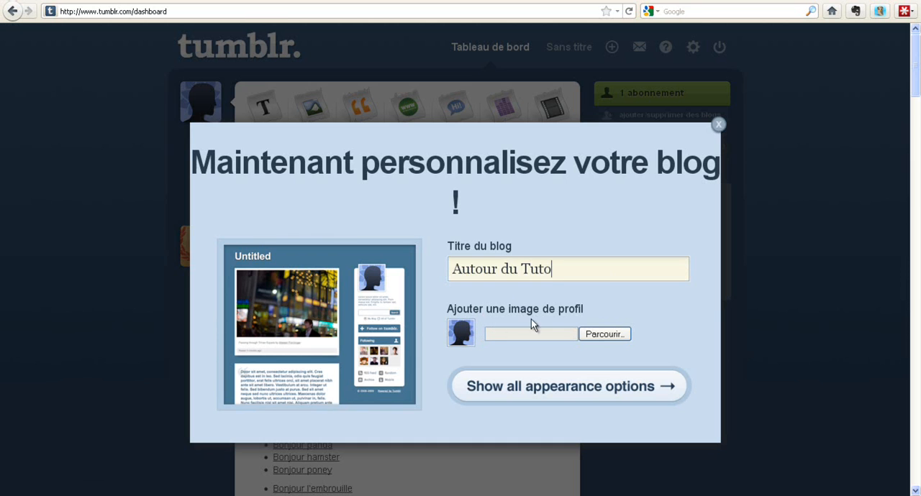
{"action": "left_click", "coordinate": [561, 390]}
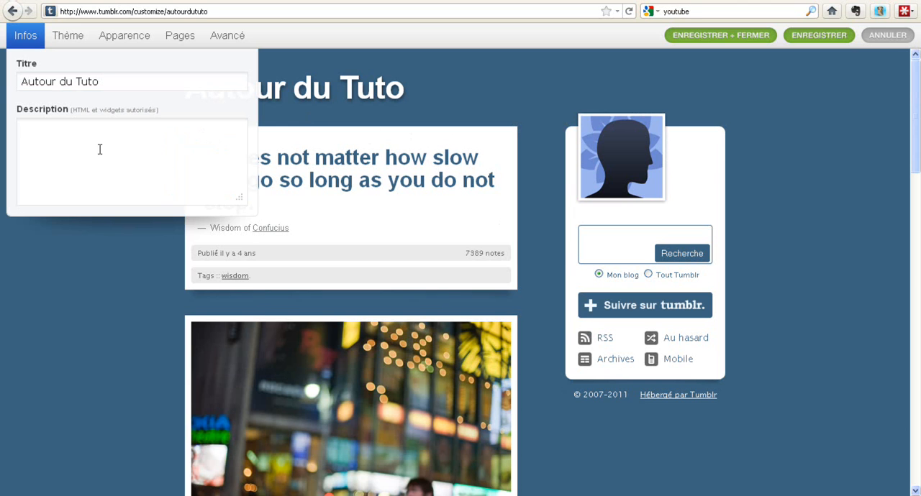
Enter the blog description "La caverne des tutoriels vidéos !".
{"action": "type", "text": "caverne des tutoriels vidéos !"}
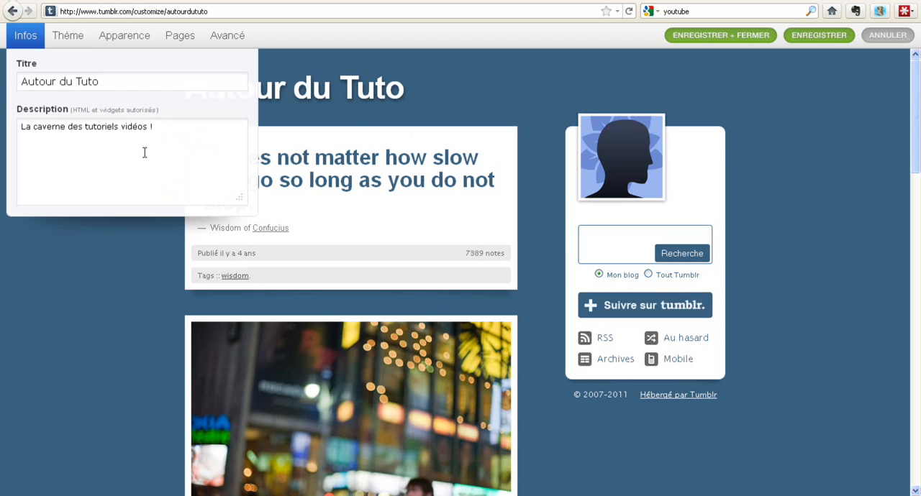
{"action": "left_click", "coordinate": [67, 40]}
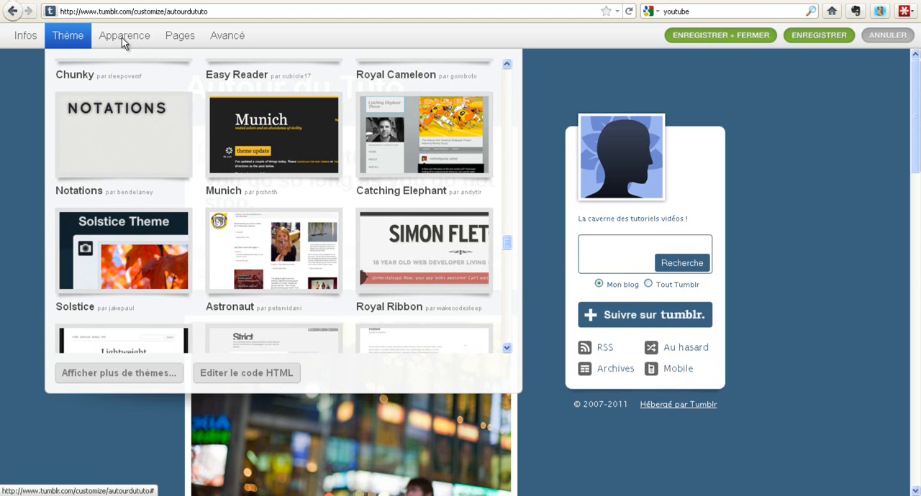
{"action": "left_click", "coordinate": [121, 37]}
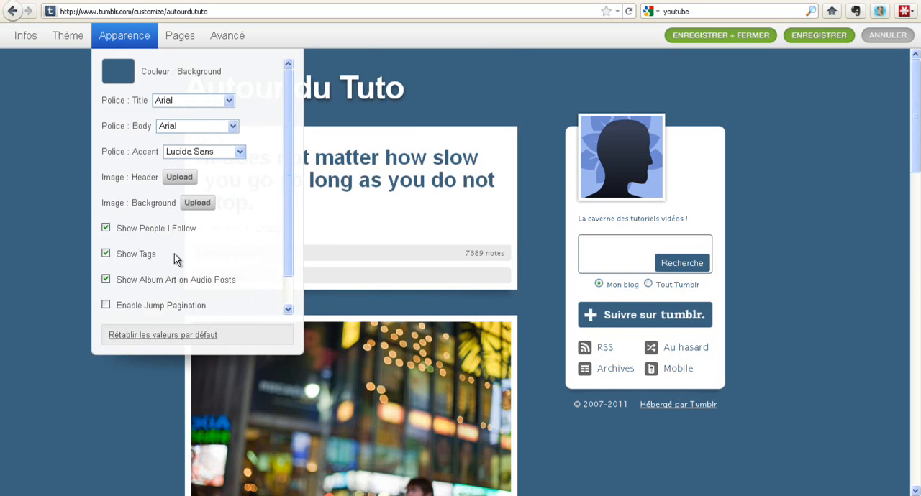
{"action": "left_click", "coordinate": [181, 39]}
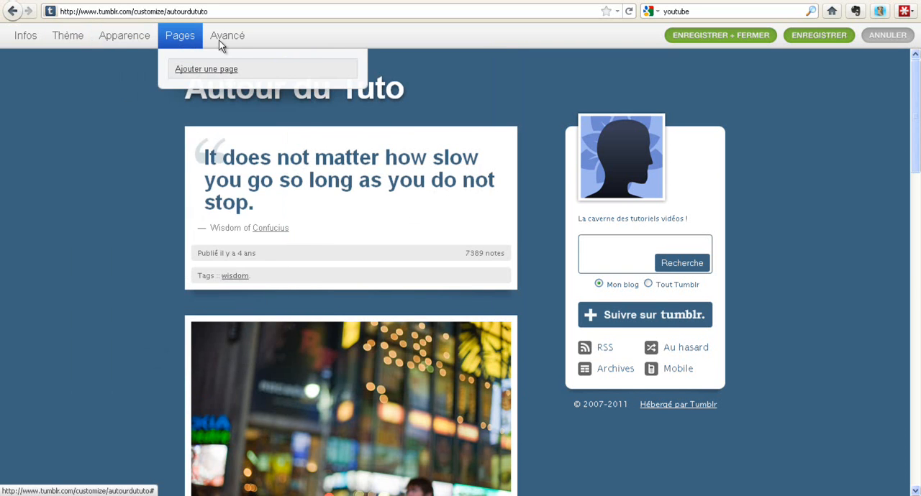
Apply the free theme Easy Reader 2 to the blog and save the customization.
{"action": "left_click", "coordinate": [71, 37]}
{"action": "left_click_drag", "start_coordinate": [511, 251], "coordinate": [508, 72]}
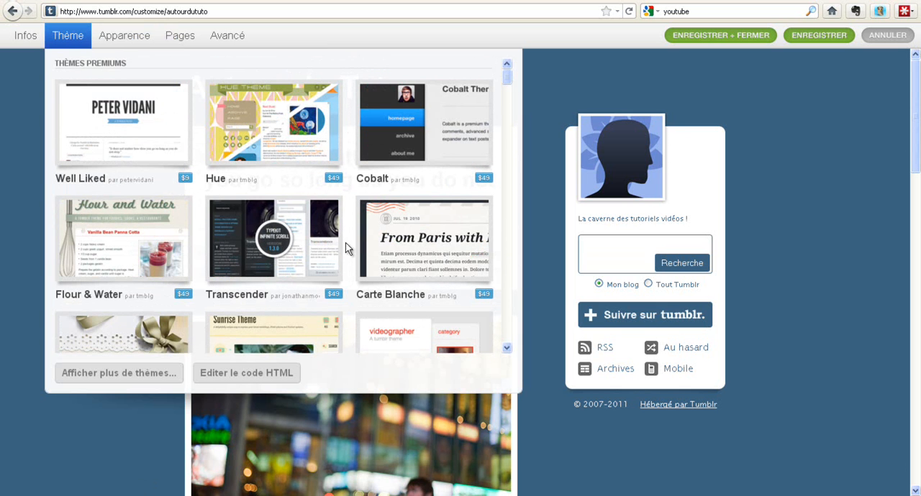
{"action": "left_click_drag", "start_coordinate": [506, 78], "coordinate": [506, 204]}
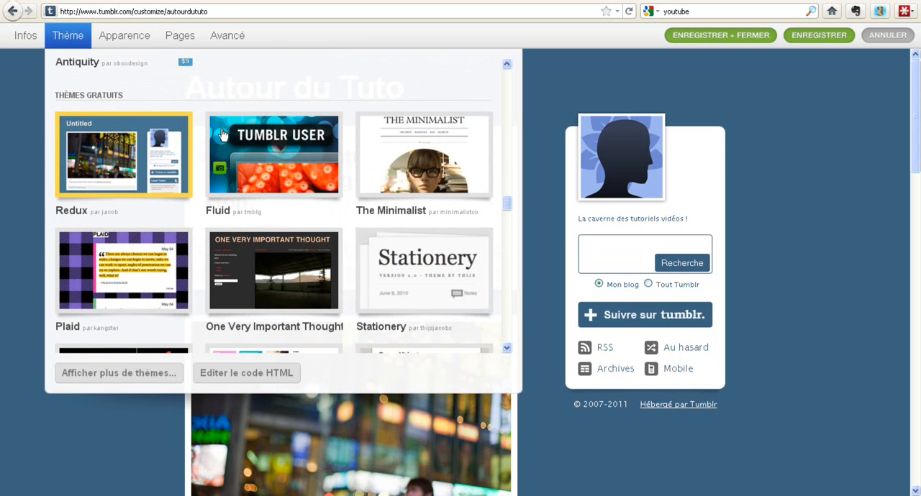
{"action": "scroll", "coordinate": [327, 216], "scroll_direction": "down", "scroll_amount": 3}
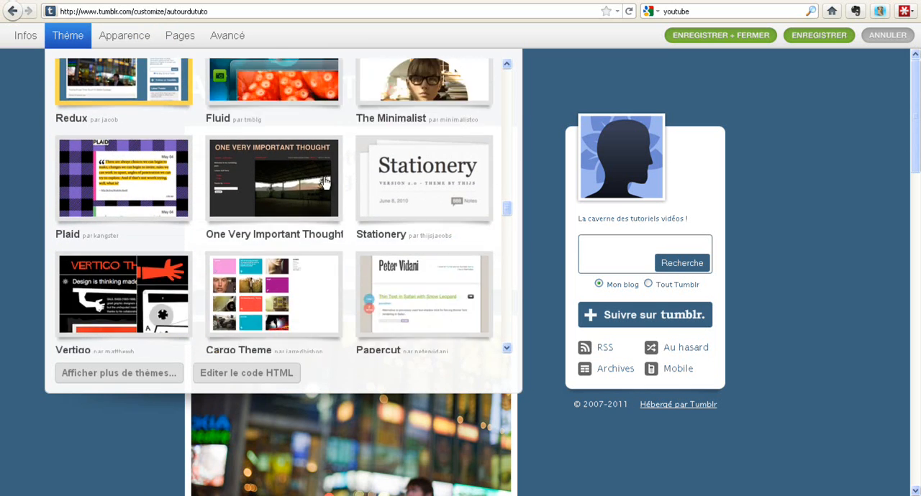
{"action": "scroll", "coordinate": [325, 183], "scroll_direction": "down", "scroll_amount": 3}
{"action": "scroll", "coordinate": [325, 182], "scroll_direction": "down", "scroll_amount": 4}
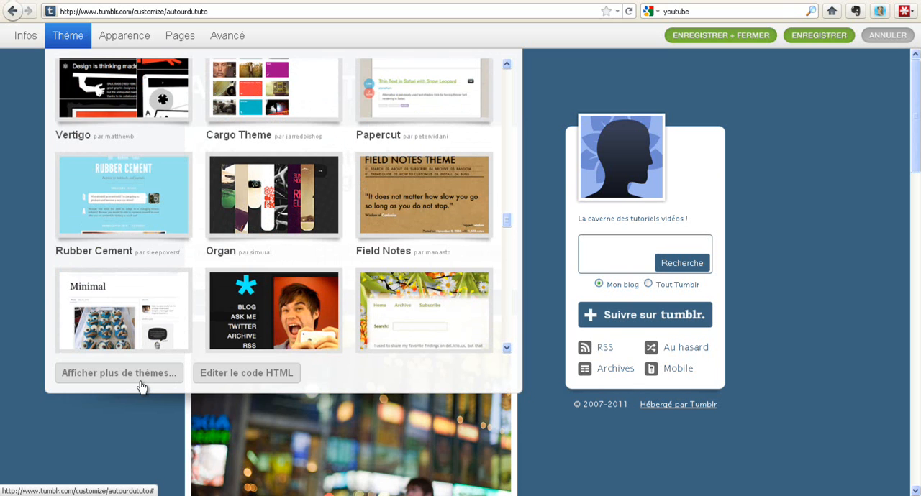
{"action": "scroll", "coordinate": [195, 237], "scroll_direction": "down", "scroll_amount": 2}
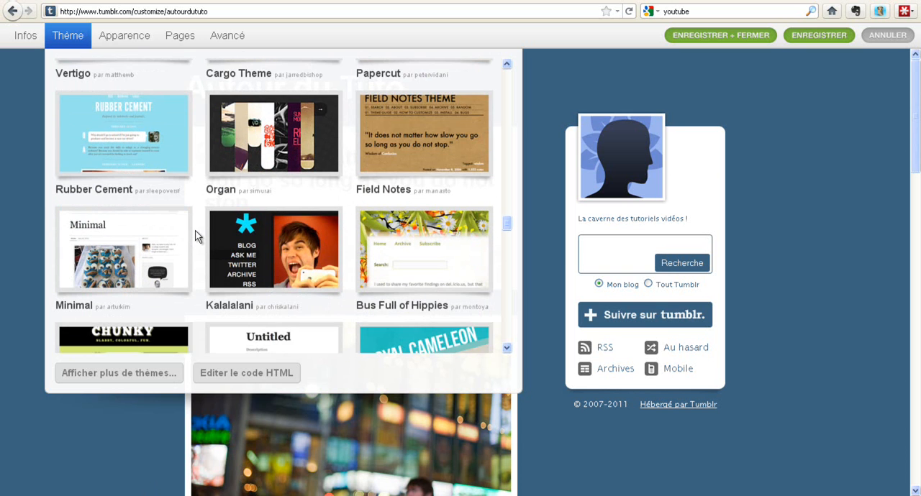
{"action": "scroll", "coordinate": [209, 238], "scroll_direction": "down", "scroll_amount": 5}
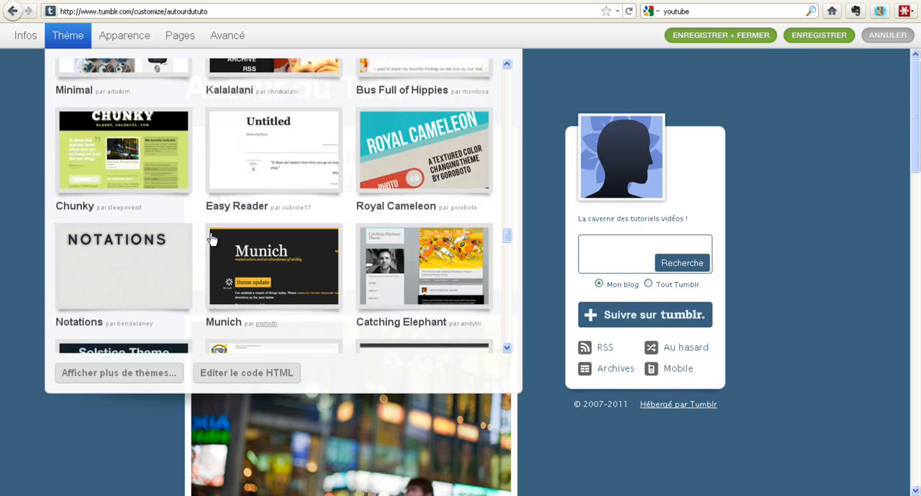
{"action": "scroll", "coordinate": [209, 237], "scroll_direction": "down", "scroll_amount": 1}
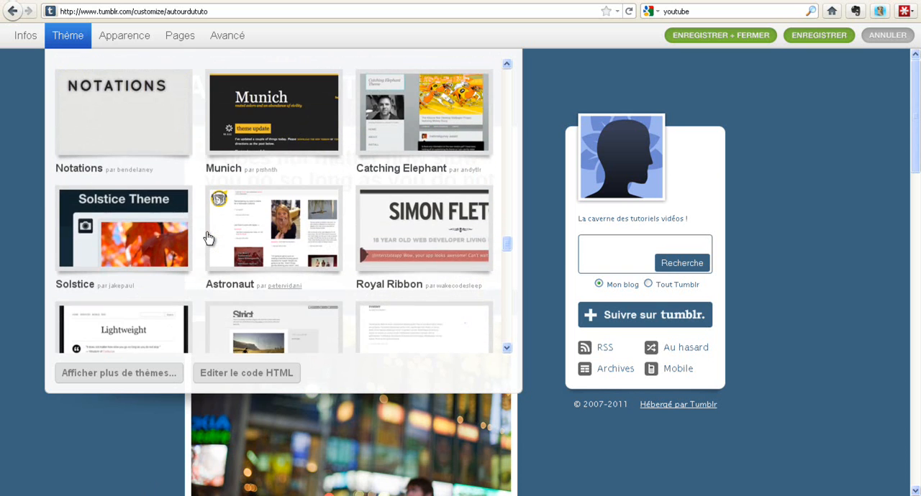
{"action": "scroll", "coordinate": [193, 197], "scroll_direction": "down", "scroll_amount": 3}
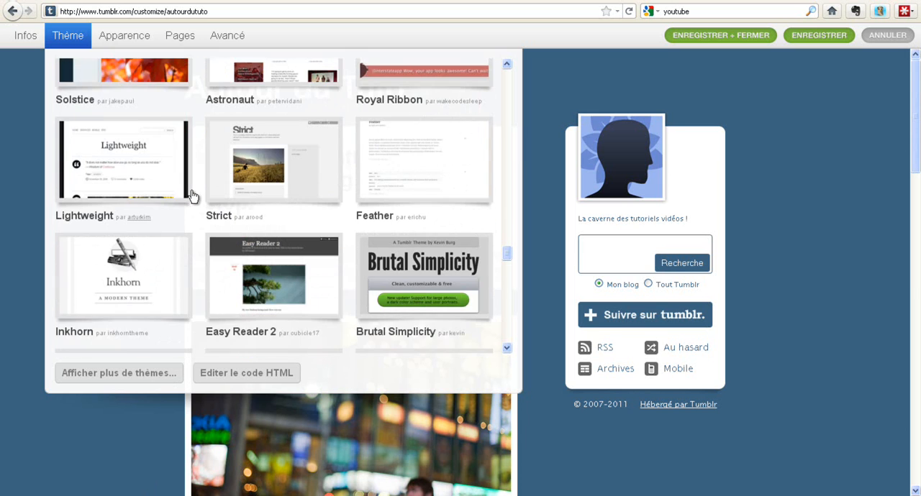
{"action": "scroll", "coordinate": [192, 196], "scroll_direction": "down", "scroll_amount": 2}
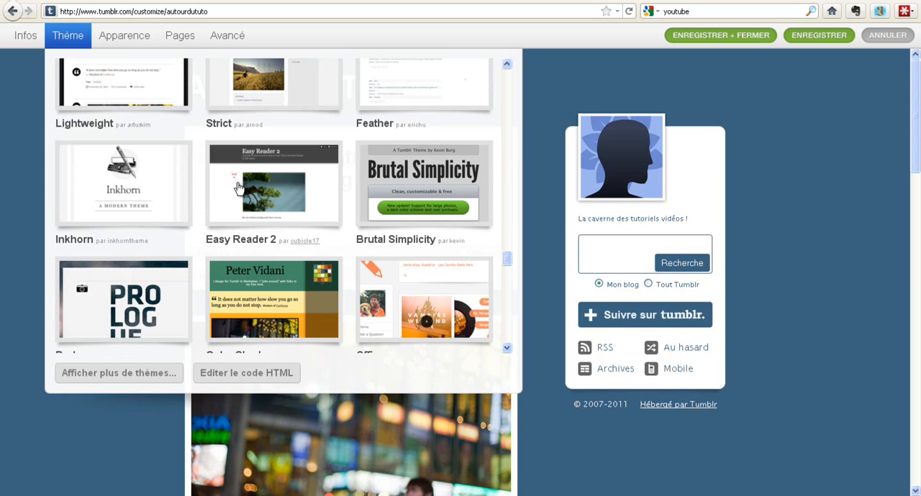
{"action": "left_click", "coordinate": [282, 195]}
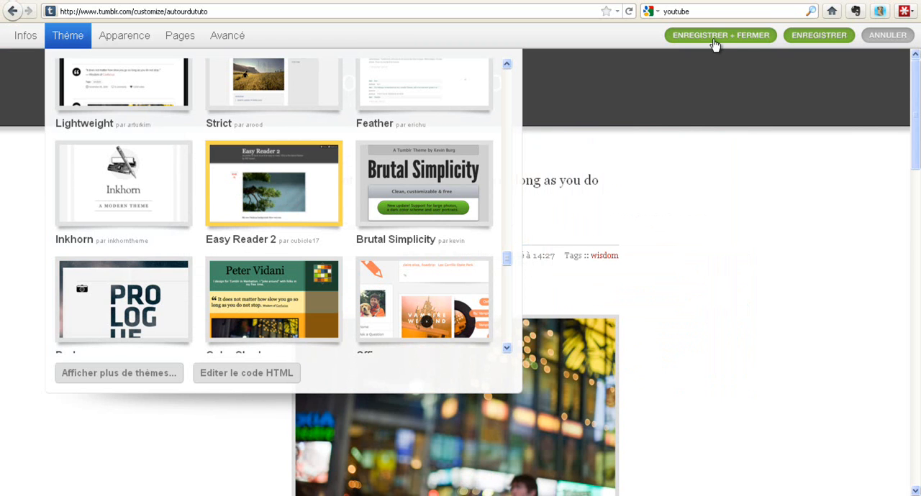
{"action": "left_click", "coordinate": [821, 38]}
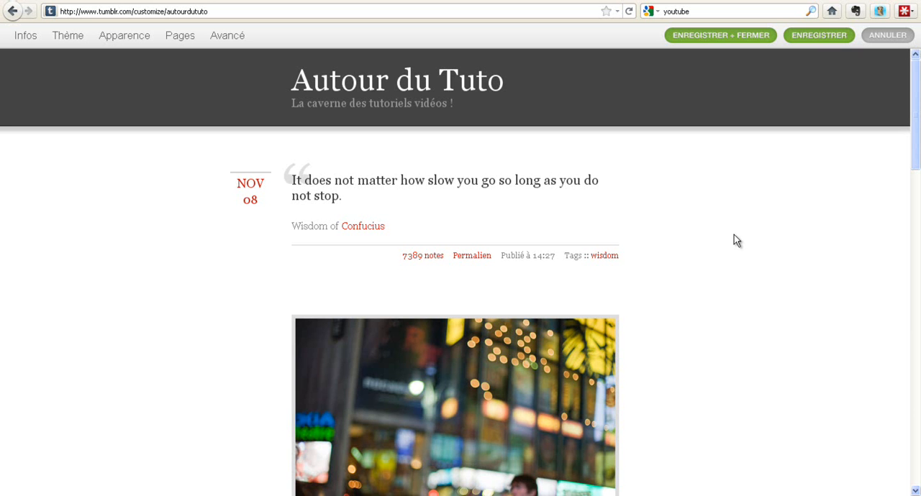
Examine the blog preview, the theme's colour and background image options, and the premium themes.
{"action": "scroll", "coordinate": [255, 298], "scroll_direction": "down", "scroll_amount": 3}
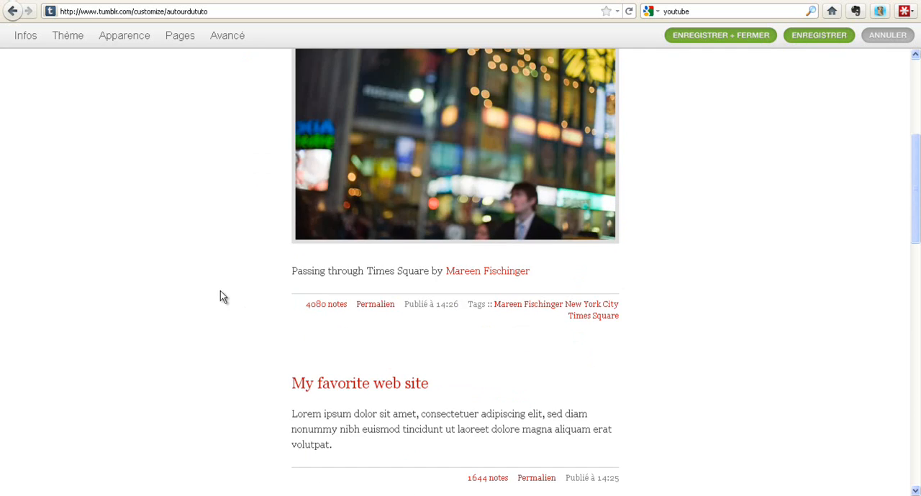
{"action": "scroll", "coordinate": [223, 298], "scroll_direction": "up", "scroll_amount": 4}
{"action": "left_click", "coordinate": [124, 39]}
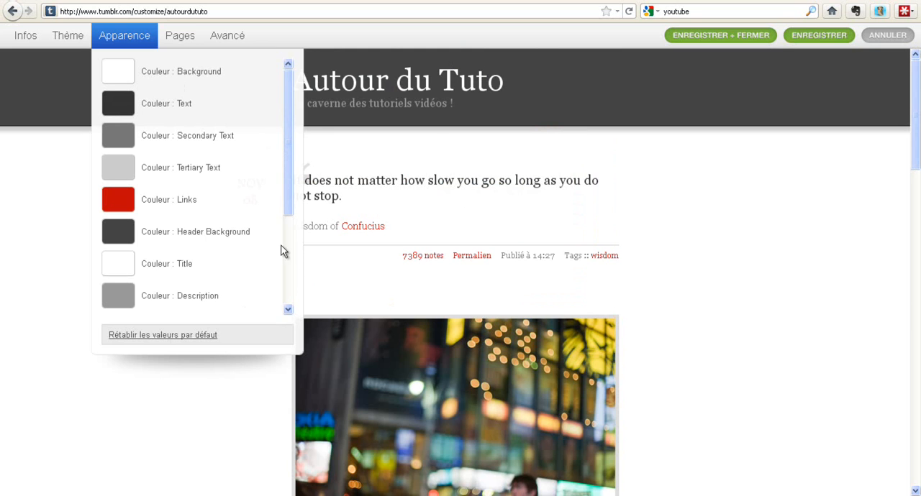
{"action": "scroll", "coordinate": [164, 209], "scroll_direction": "down", "scroll_amount": 5}
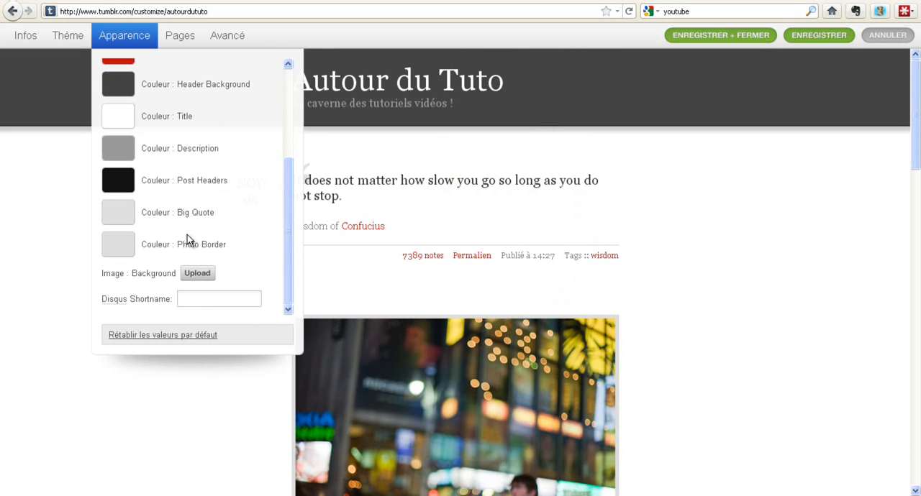
{"action": "scroll", "coordinate": [169, 227], "scroll_direction": "up", "scroll_amount": 5}
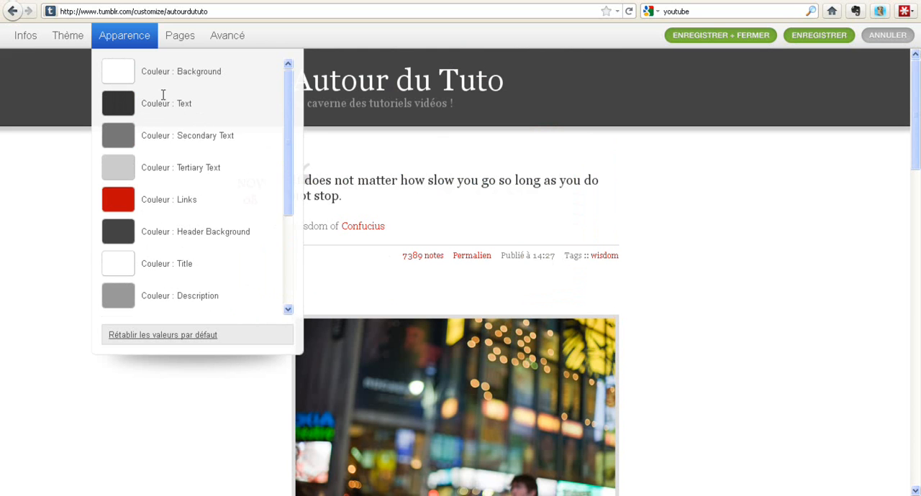
{"action": "left_click", "coordinate": [69, 35]}
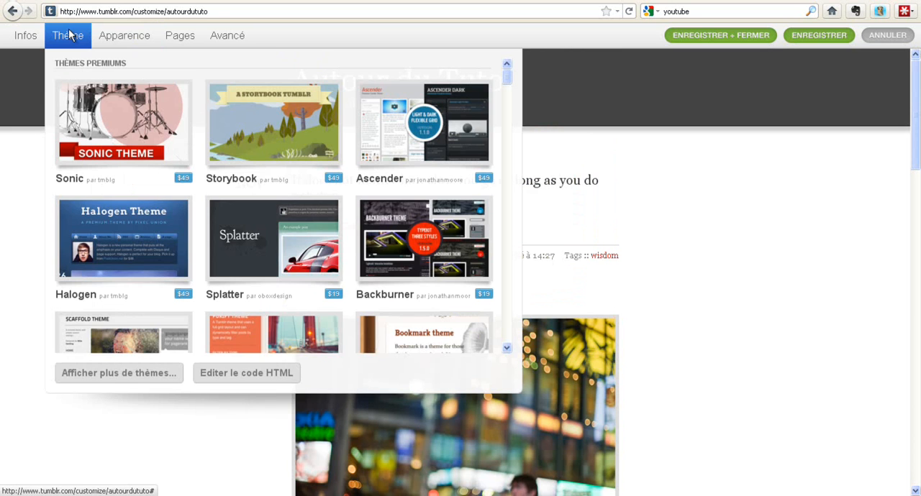
Add a standard static page to the blog with the address ending in "a-propos" and the title "A Propos".
{"action": "left_click", "coordinate": [181, 37]}
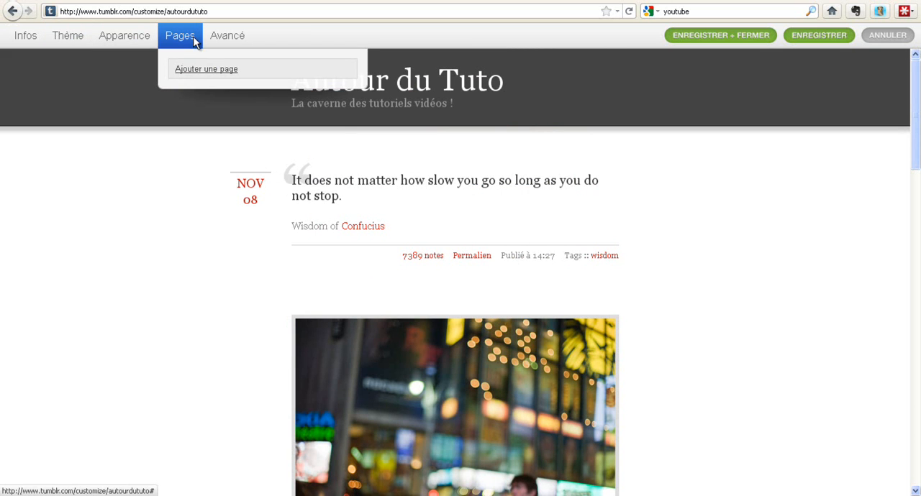
{"action": "left_click", "coordinate": [213, 72]}
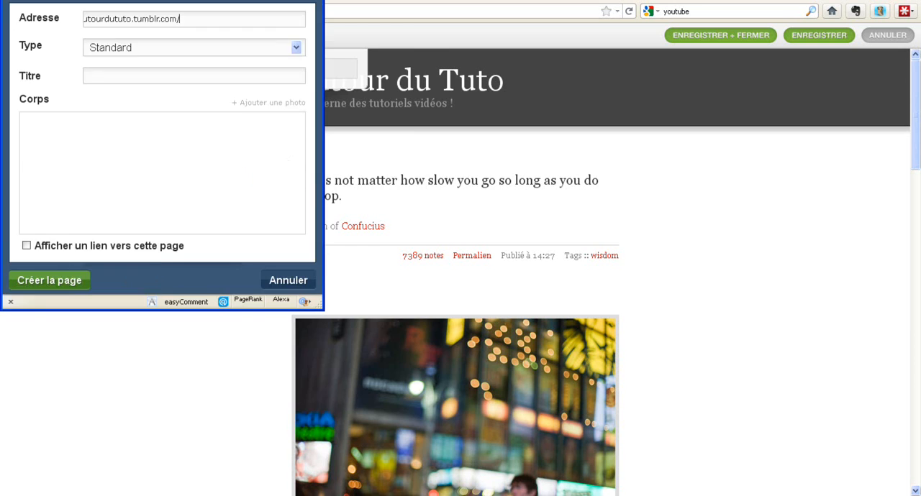
{"action": "left_click_drag", "start_coordinate": [266, 40], "coordinate": [367, 108]}
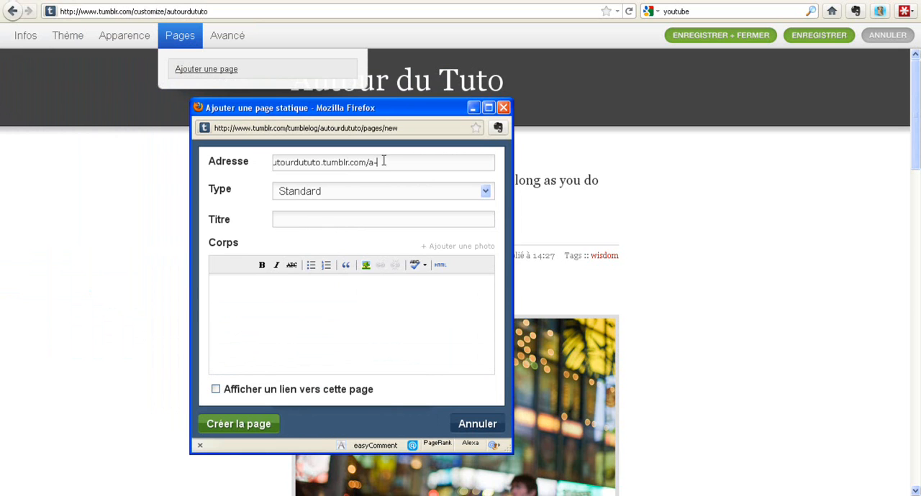
{"action": "type", "text": "rop"}
{"action": "left_click", "coordinate": [367, 196]}
{"action": "left_click", "coordinate": [366, 196]}
{"action": "left_click", "coordinate": [350, 220]}
{"action": "type", "text": "A Propos"}
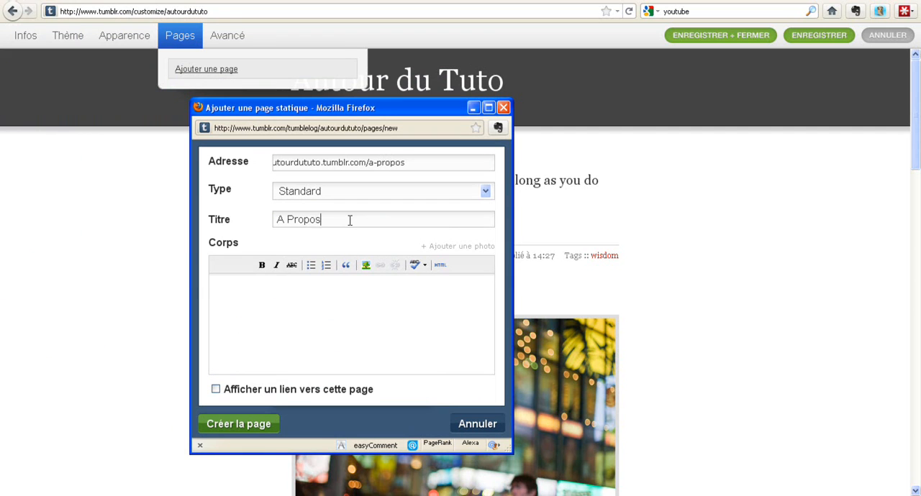
Write the page body introducing the author by first name with "je suis content d'être heureux !" and insert the "icon tuto" photo.
{"action": "left_click", "coordinate": [354, 298]}
{"action": "type", "text": "Je m'appelle Cédric, je"}
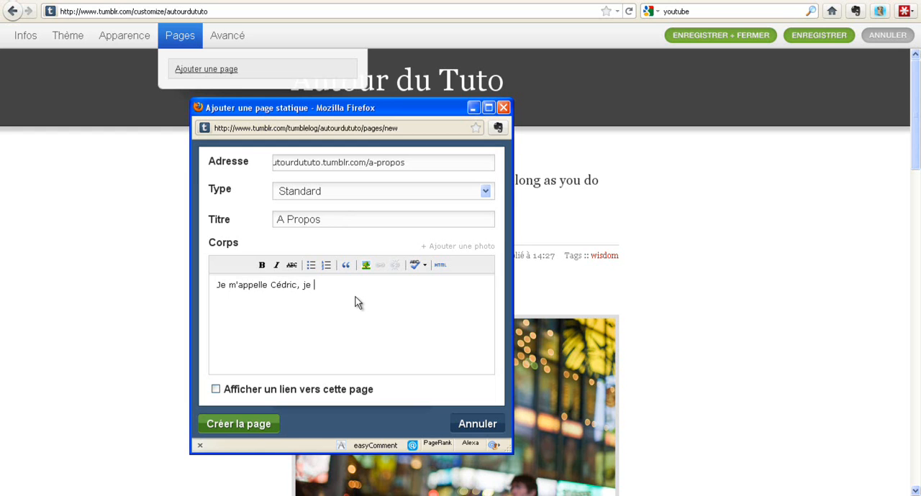
{"action": "type", "text": " suis content d'être heureux !"}
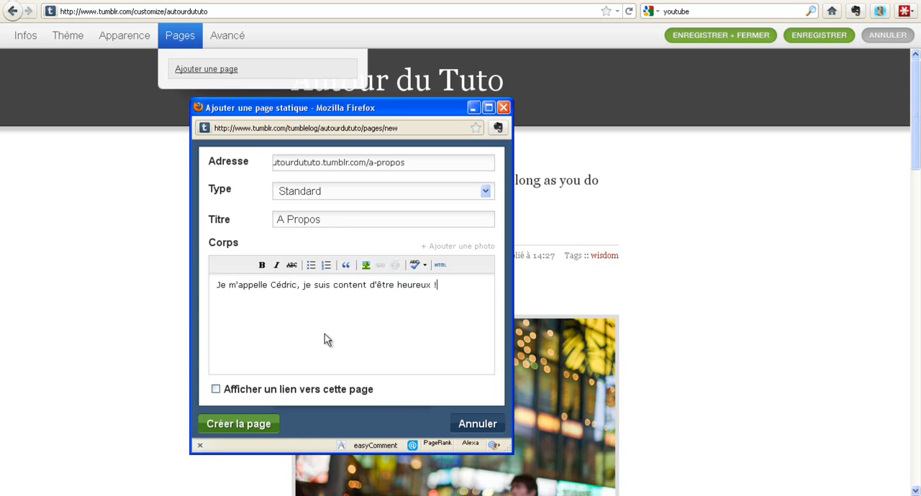
{"action": "left_click", "coordinate": [460, 247]}
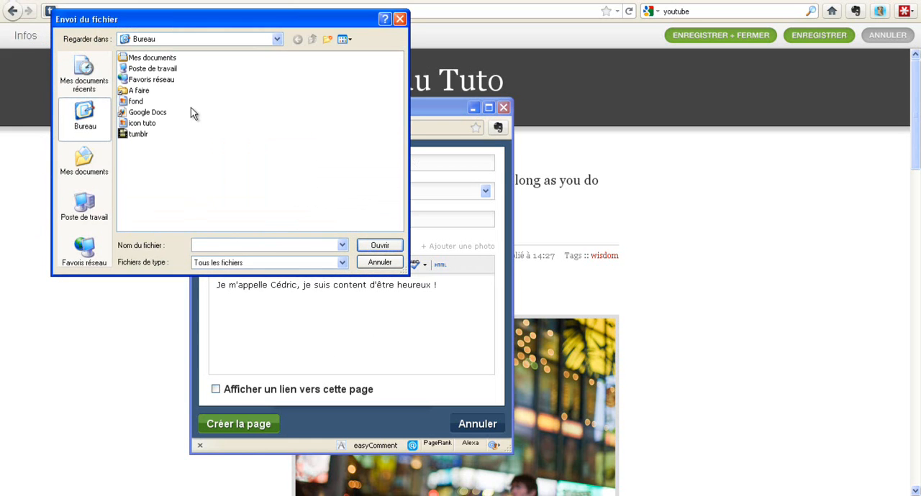
{"action": "double_click", "coordinate": [133, 124]}
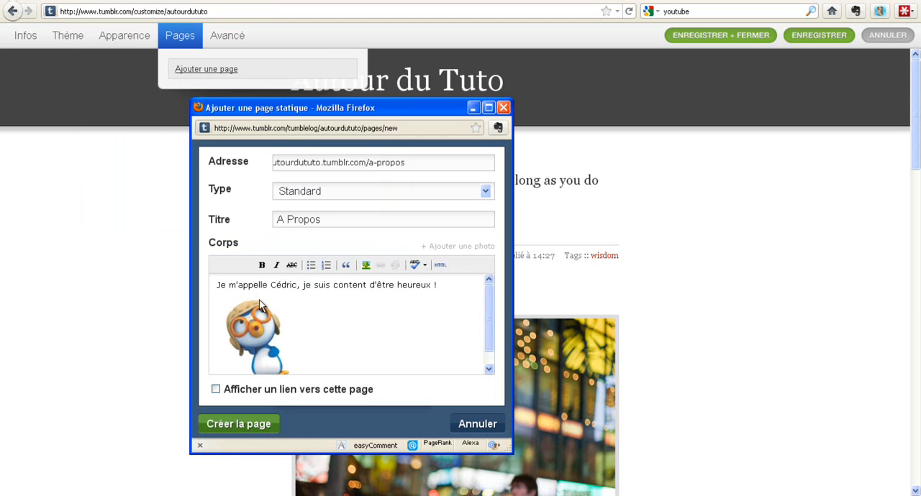
Enable the display of a link to the "A Propos" page and create the page, closing its window.
{"action": "scroll", "coordinate": [258, 301], "scroll_direction": "down", "scroll_amount": 1}
{"action": "left_click", "coordinate": [218, 389]}
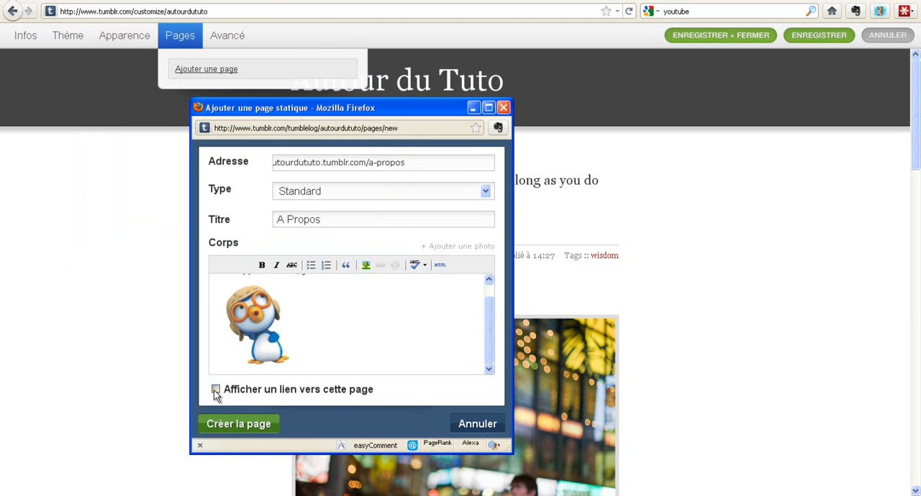
{"action": "left_click", "coordinate": [235, 425]}
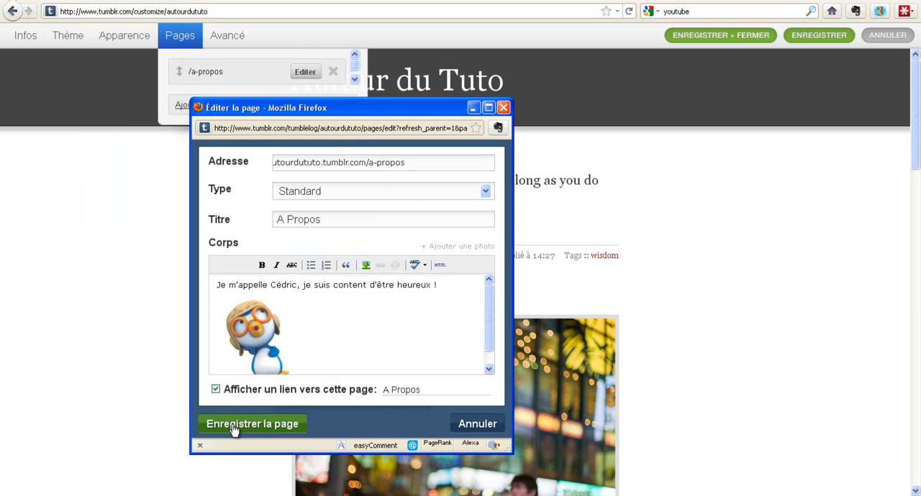
{"action": "left_click", "coordinate": [502, 107]}
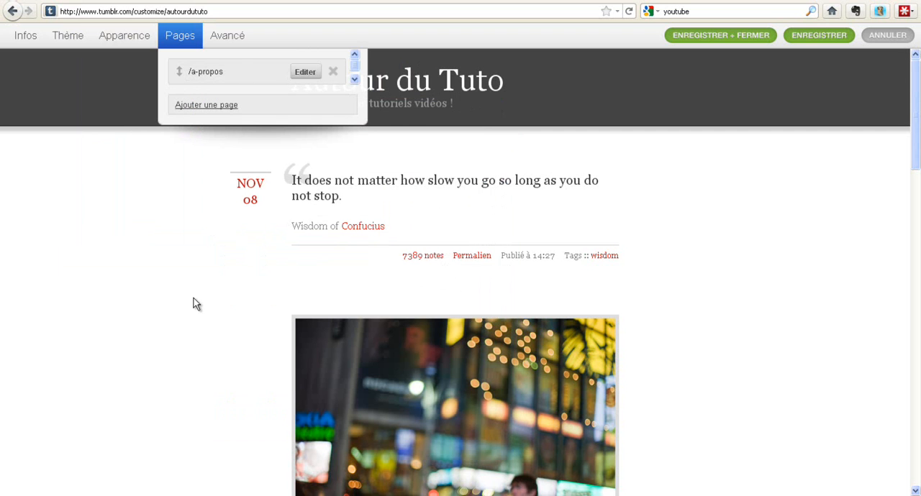
Review the blog's advanced options, keeping them as they are, and save and close the customization.
{"action": "left_click", "coordinate": [239, 42]}
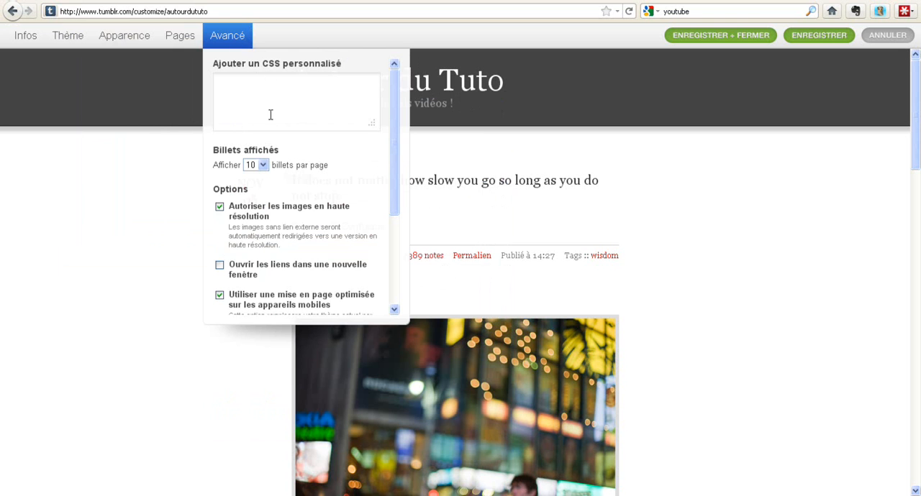
{"action": "scroll", "coordinate": [280, 175], "scroll_direction": "down", "scroll_amount": 1}
{"action": "scroll", "coordinate": [295, 191], "scroll_direction": "down", "scroll_amount": 1}
{"action": "scroll", "coordinate": [306, 205], "scroll_direction": "down", "scroll_amount": 3}
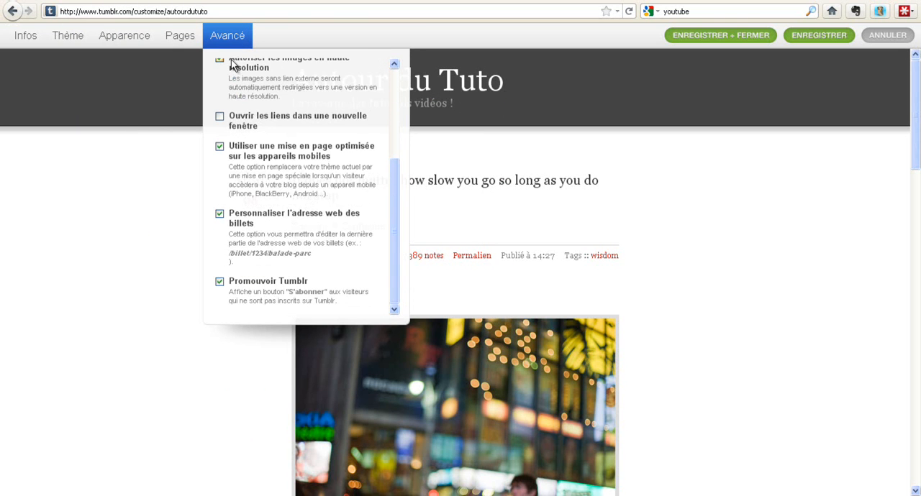
{"action": "left_click", "coordinate": [239, 44]}
{"action": "left_click", "coordinate": [724, 36]}
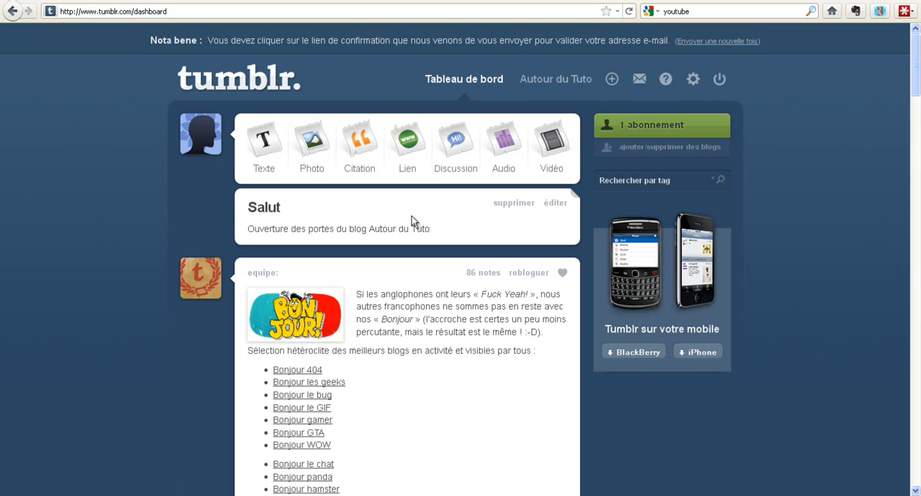
Start a video post that embeds the YouTube address of "Comment télécharger les tutoriels d'Autour du Tuto".
{"action": "left_click", "coordinate": [551, 146]}
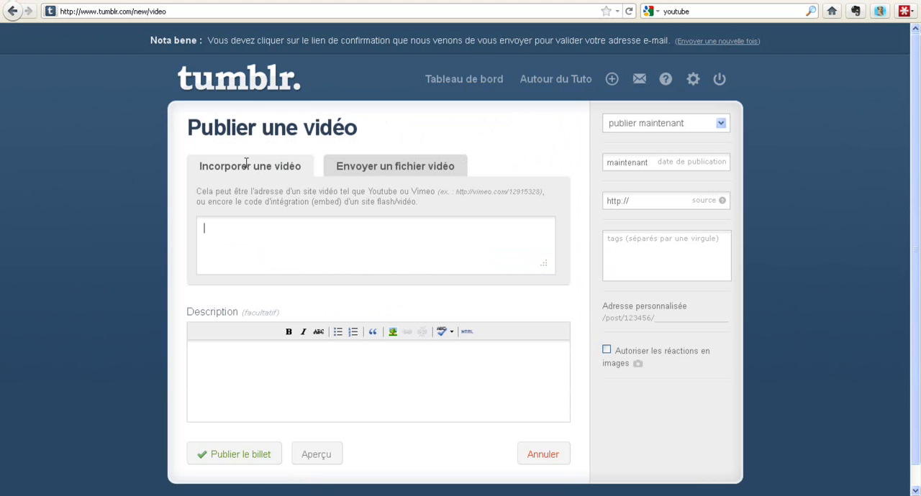
{"action": "left_click", "coordinate": [379, 173]}
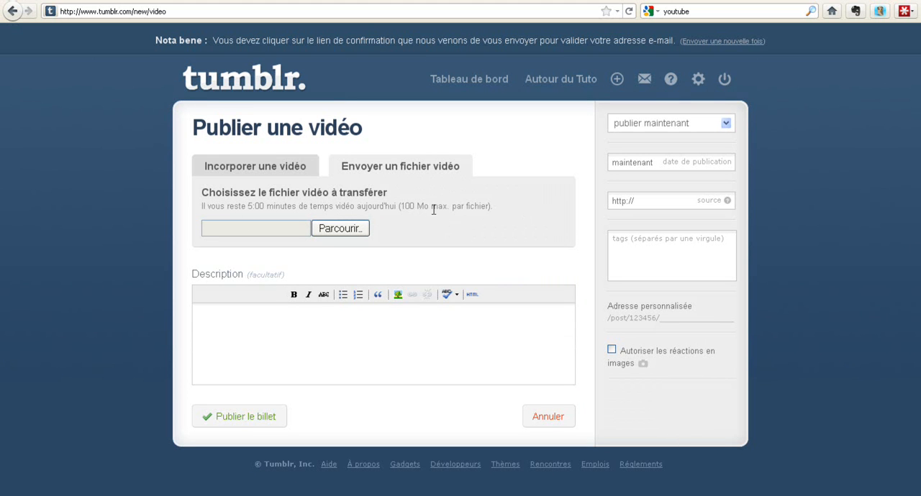
{"action": "left_click", "coordinate": [257, 169]}
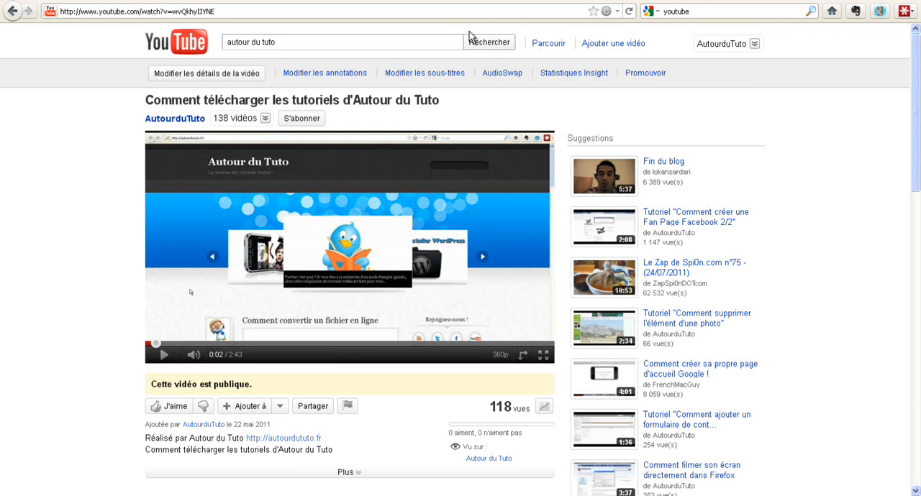
{"action": "left_click", "coordinate": [221, 10]}
{"action": "key", "text": "ctrl+c"}
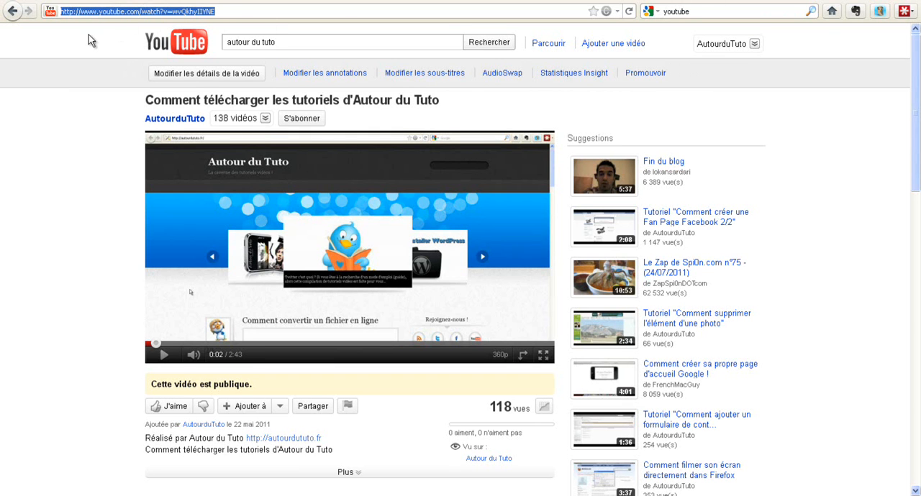
{"action": "left_click", "coordinate": [509, 4]}
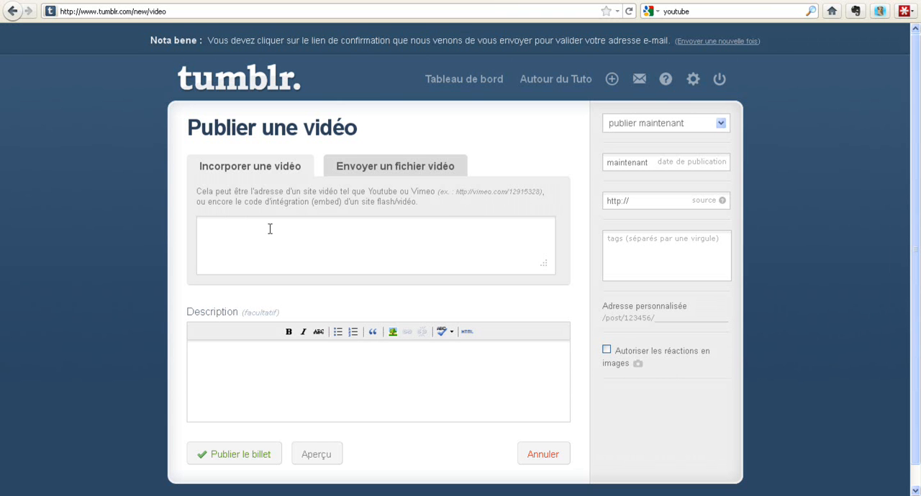
{"action": "key", "text": "ctrl+v"}
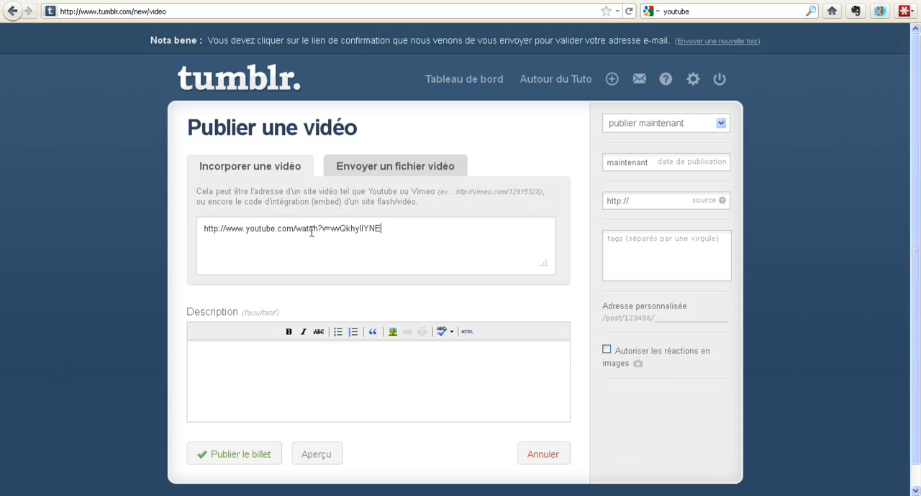
Tag the video post "tutoriel videéo", keep immediate publication, and publish it without a description.
{"action": "left_click", "coordinate": [274, 354]}
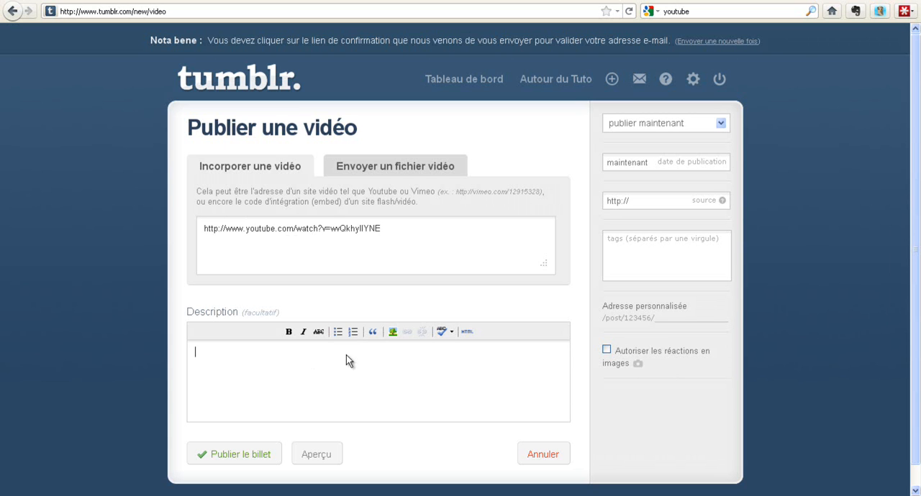
{"action": "left_click", "coordinate": [677, 127]}
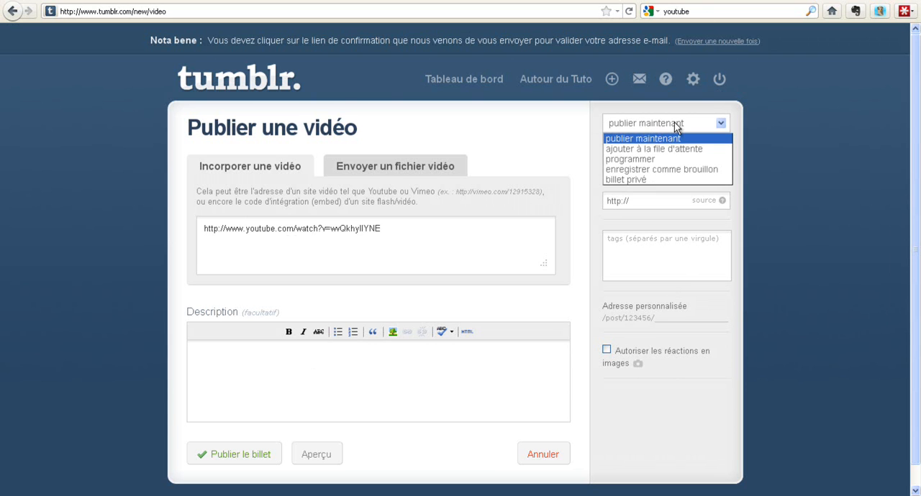
{"action": "left_click", "coordinate": [675, 121]}
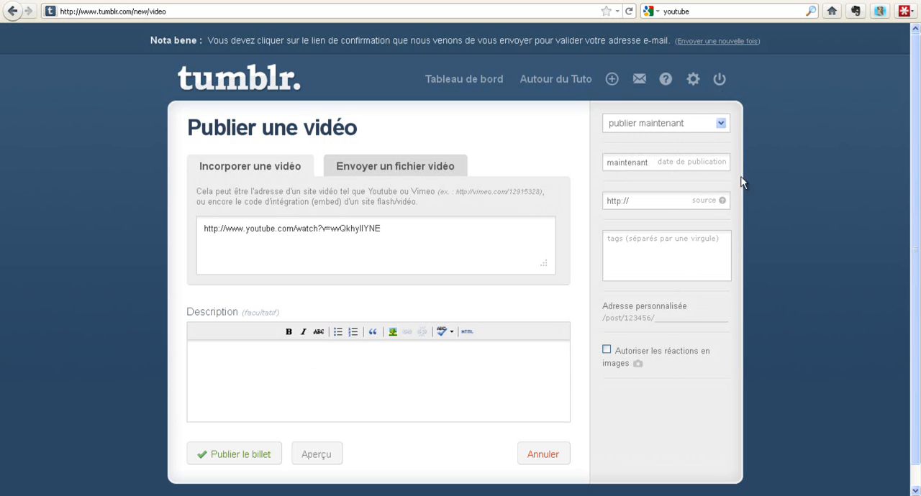
{"action": "left_click", "coordinate": [650, 241]}
{"action": "type", "text": "tutoriel videéo"}
{"action": "scroll", "coordinate": [607, 263], "scroll_direction": "down", "scroll_amount": 1}
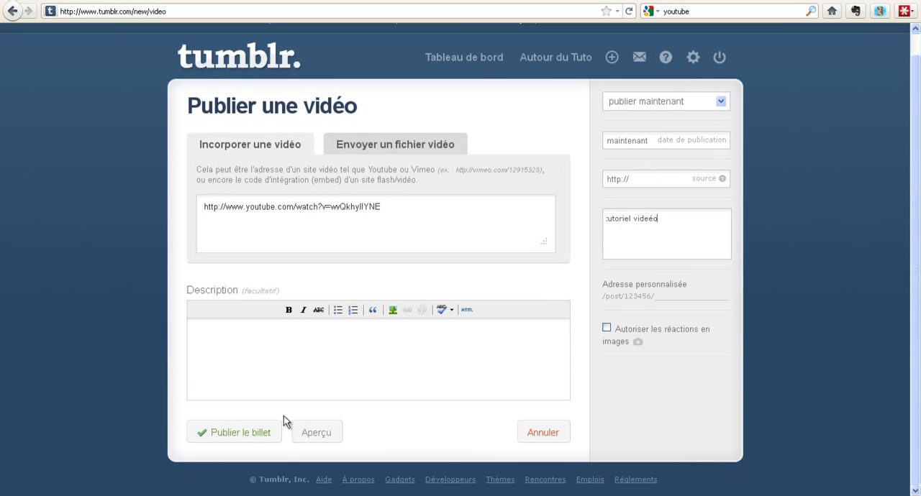
{"action": "left_click", "coordinate": [232, 434]}
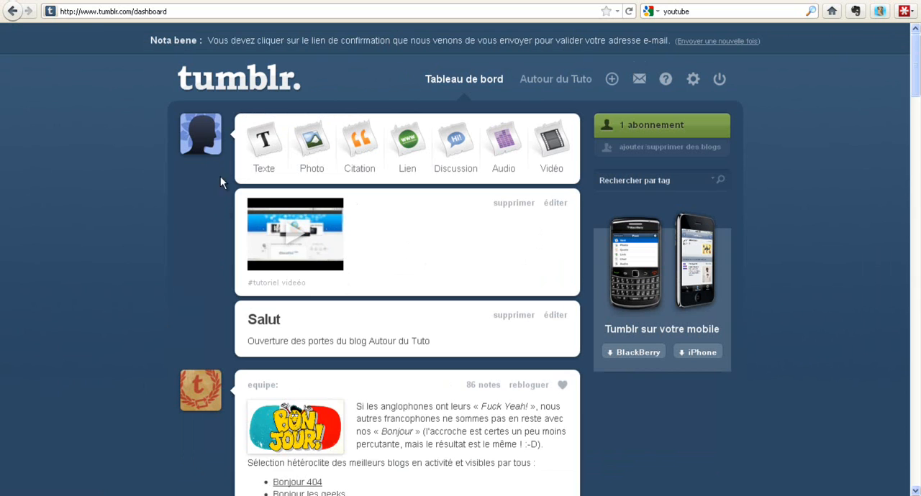
Open the public blog and examine its posts, footer links and the "A Propos" page.
{"action": "left_click", "coordinate": [208, 149]}
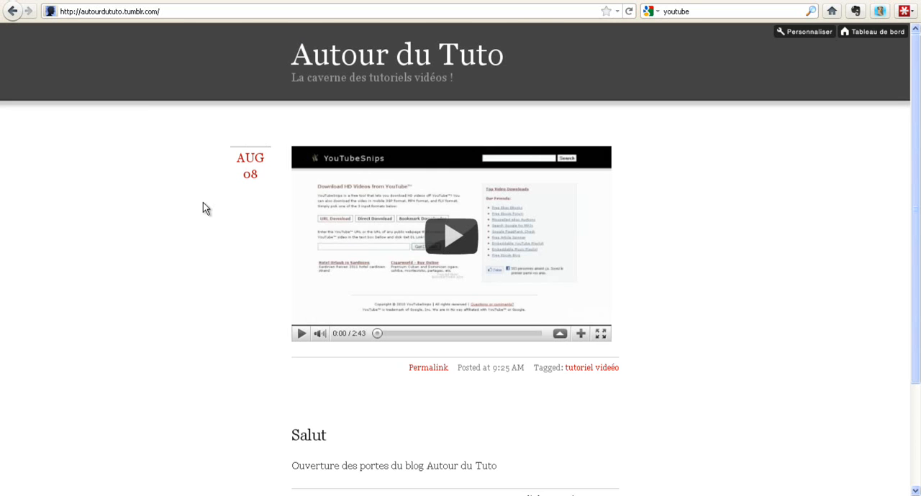
{"action": "scroll", "coordinate": [203, 216], "scroll_direction": "down", "scroll_amount": 3}
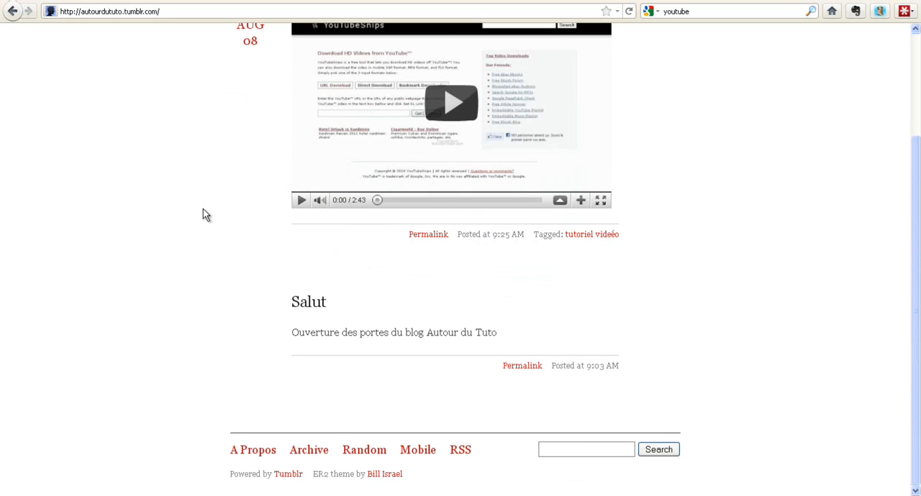
{"action": "scroll", "coordinate": [203, 209], "scroll_direction": "up", "scroll_amount": 3}
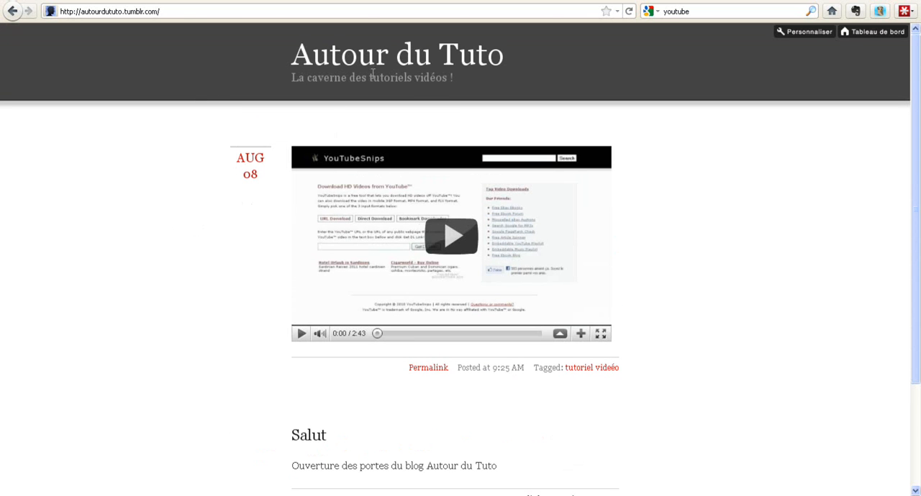
{"action": "scroll", "coordinate": [194, 172], "scroll_direction": "down", "scroll_amount": 3}
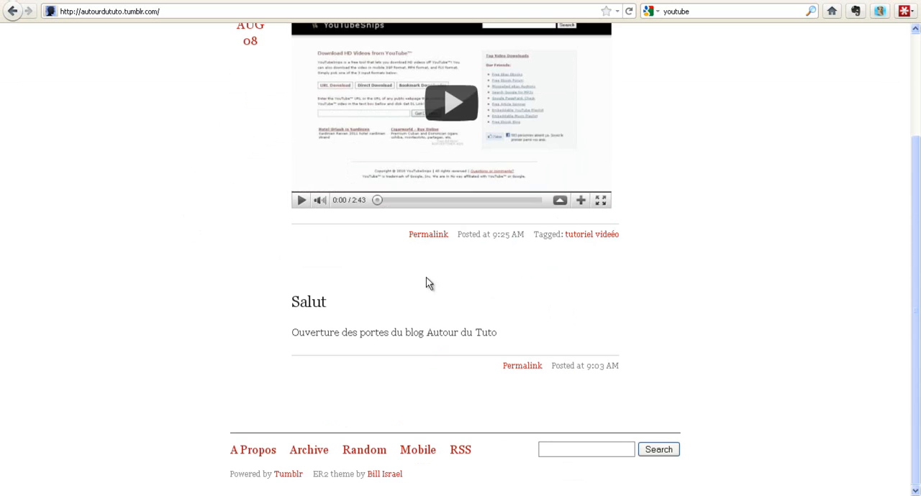
{"action": "scroll", "coordinate": [147, 237], "scroll_direction": "up", "scroll_amount": 3}
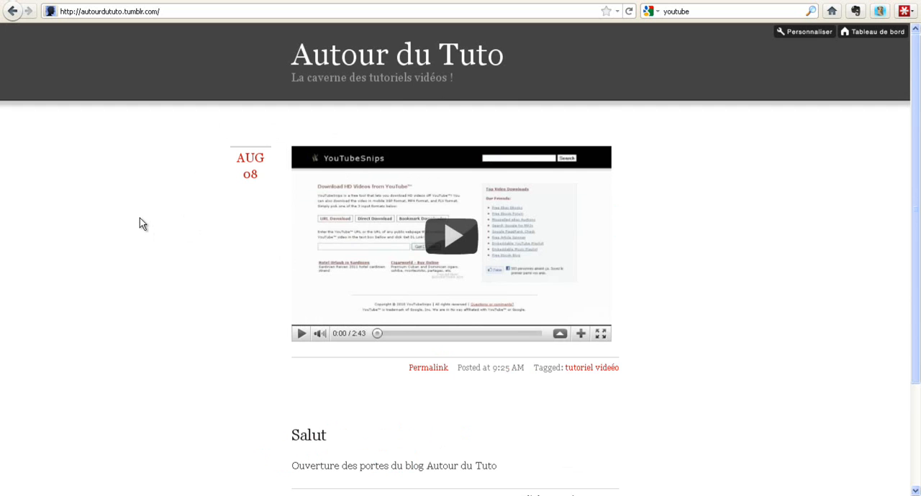
{"action": "scroll", "coordinate": [140, 222], "scroll_direction": "down", "scroll_amount": 3}
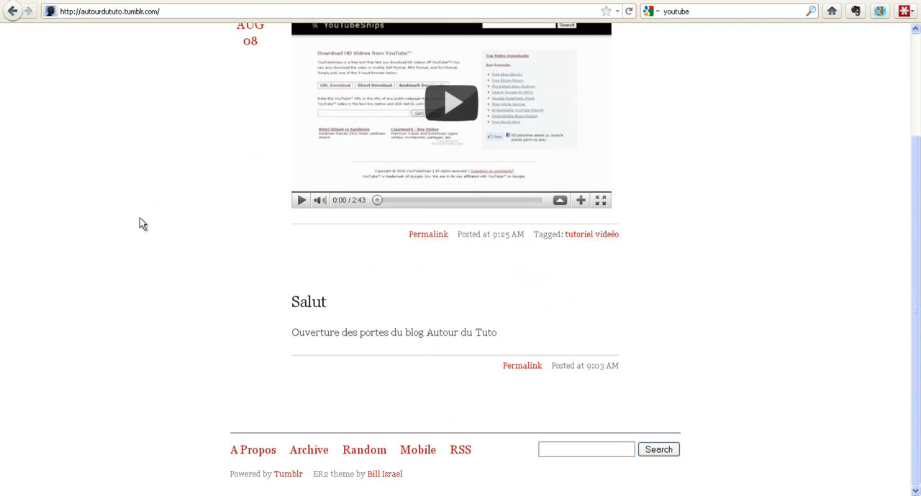
{"action": "left_click", "coordinate": [256, 451]}
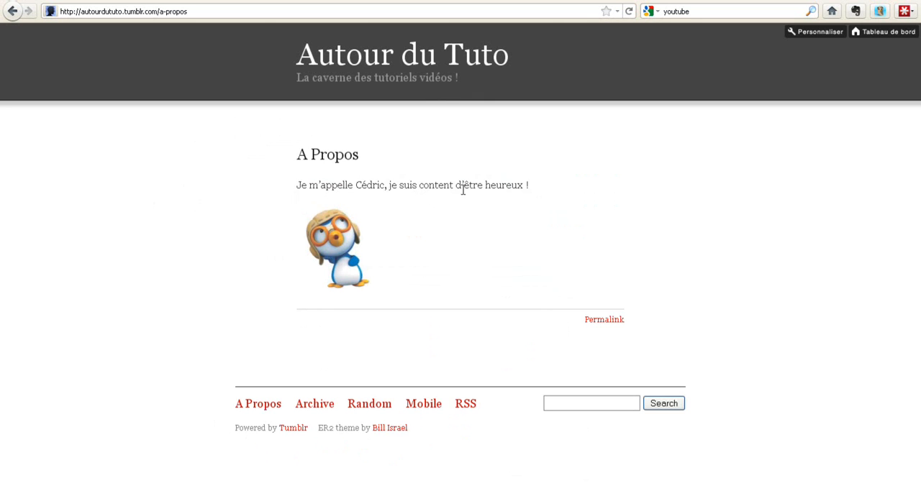
{"action": "key", "text": "alt+Left"}
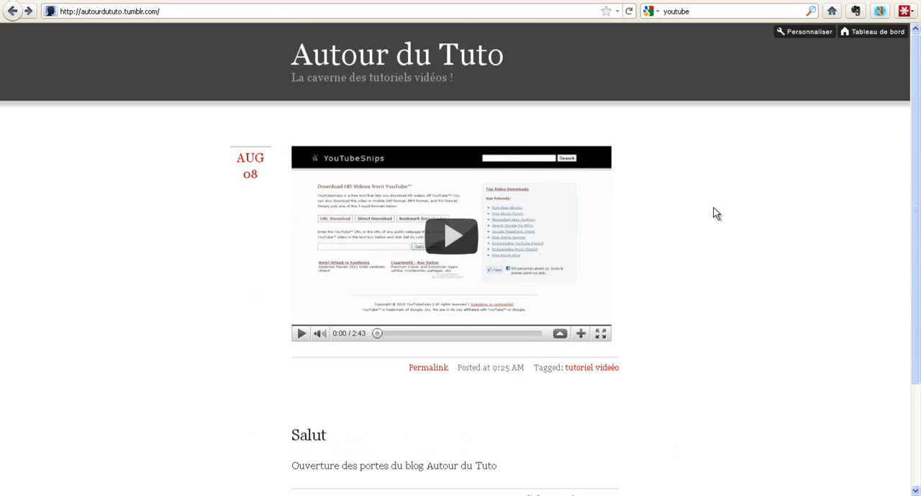
Return to the dashboard, start a photo post and attach the image "fond" from the desktop.
{"action": "left_click", "coordinate": [867, 33]}
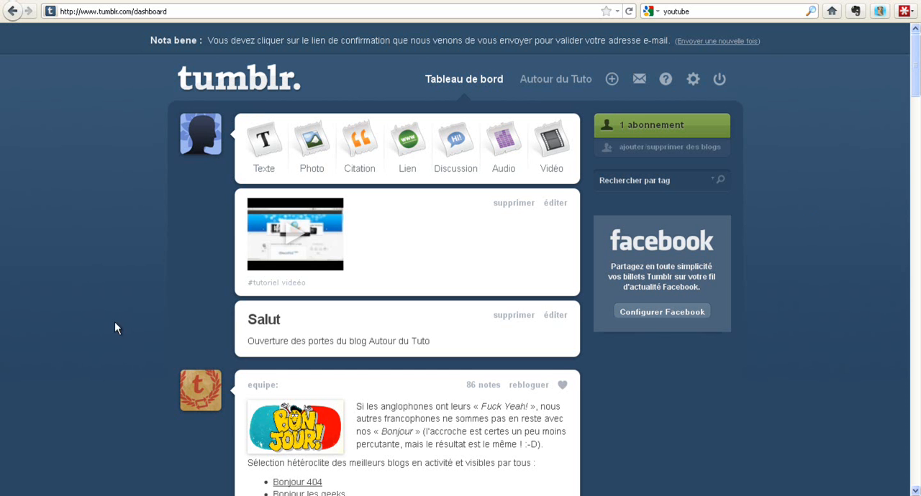
{"action": "left_click", "coordinate": [320, 147]}
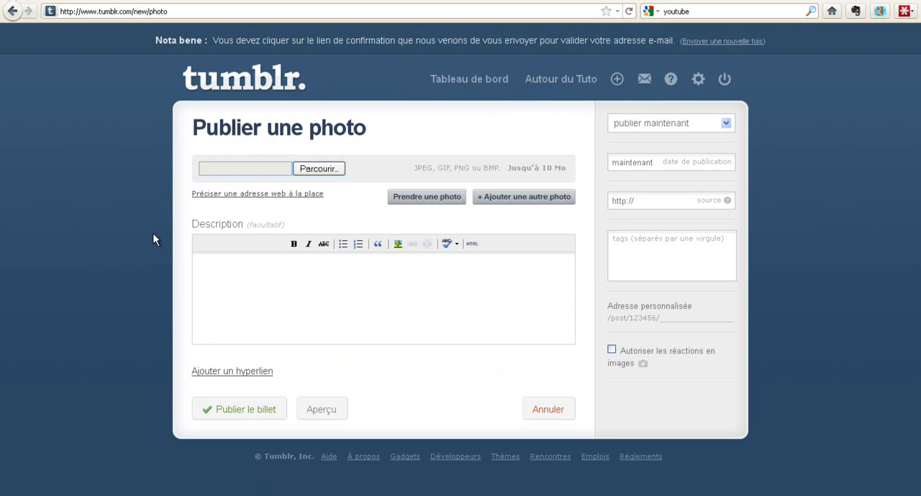
{"action": "left_click", "coordinate": [321, 171]}
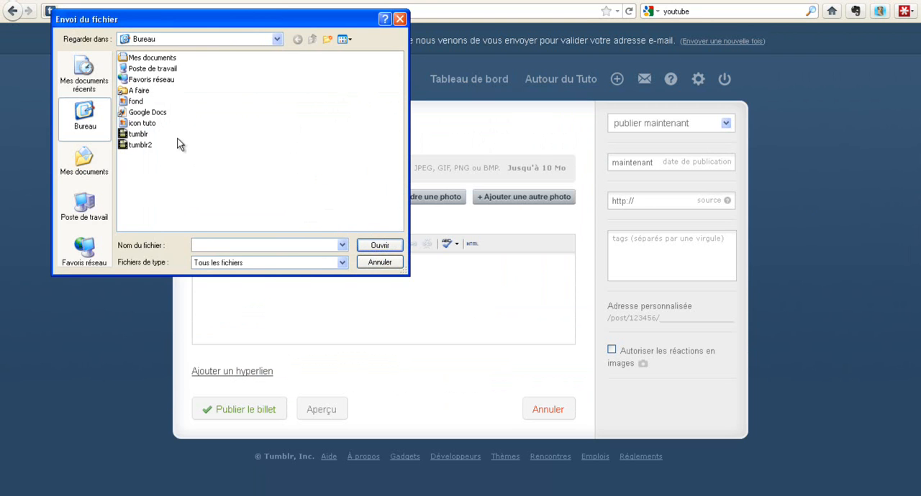
{"action": "double_click", "coordinate": [134, 103]}
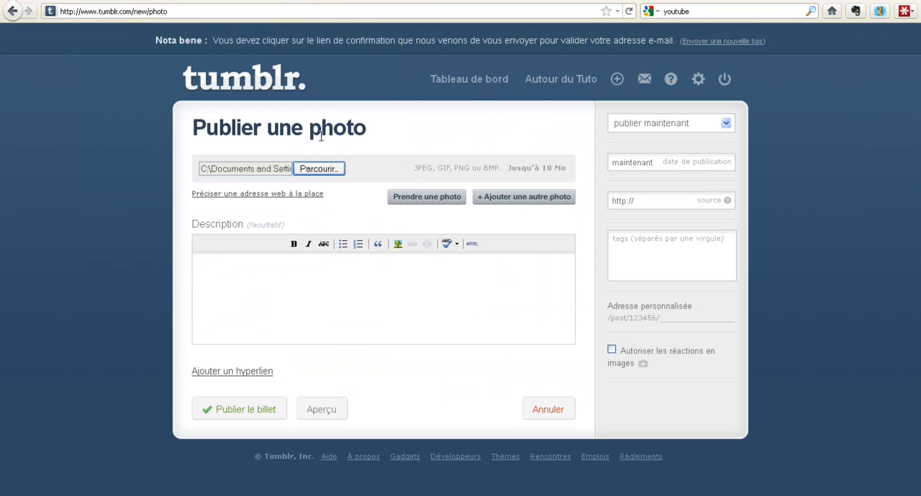
Describe the photo as "Autour du Tuto" and publish the post immediately without tags.
{"action": "left_click", "coordinate": [254, 282]}
{"action": "type", "text": "Autour du Tuto"}
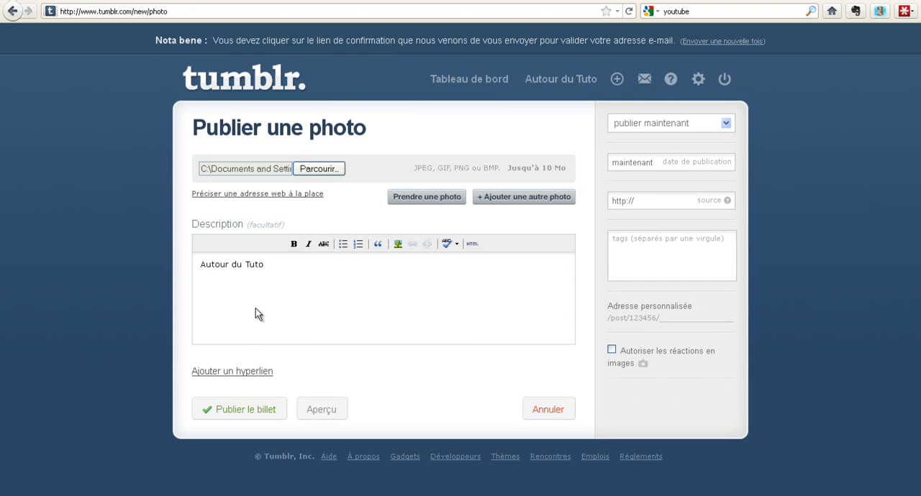
{"action": "left_click", "coordinate": [670, 249]}
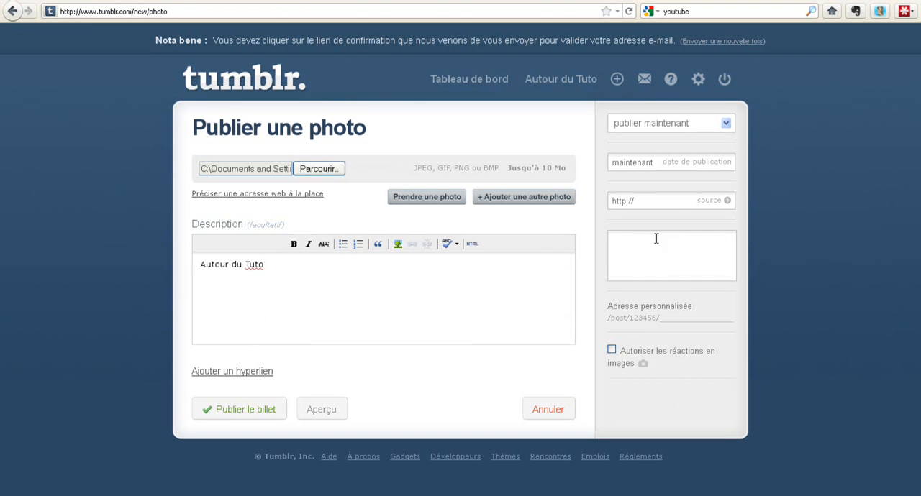
{"action": "left_click", "coordinate": [220, 411]}
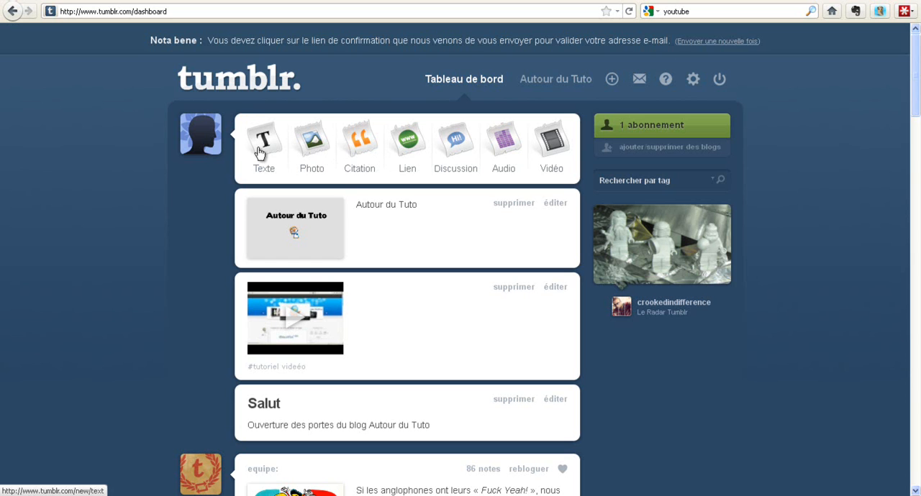
Open the settings of the blog Autour du Tuto and choose "icon tuto" from the desktop as profile image.
{"action": "left_click", "coordinate": [565, 84]}
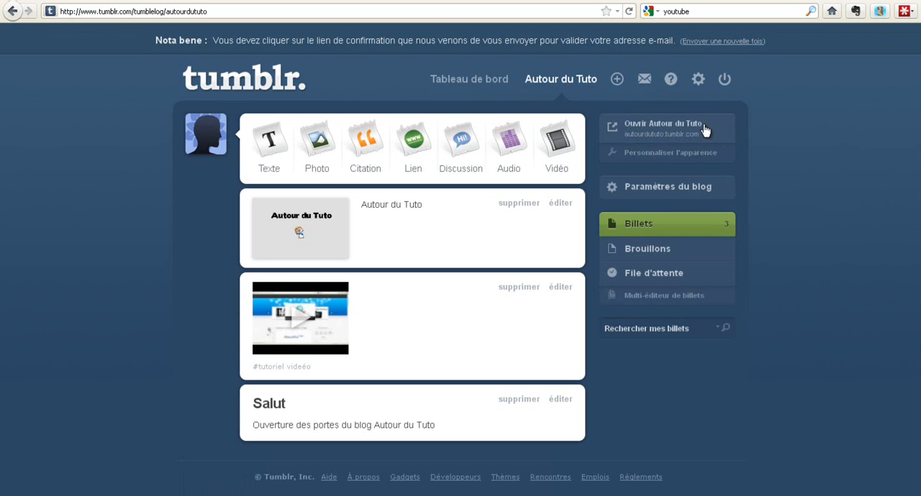
{"action": "left_click", "coordinate": [674, 188]}
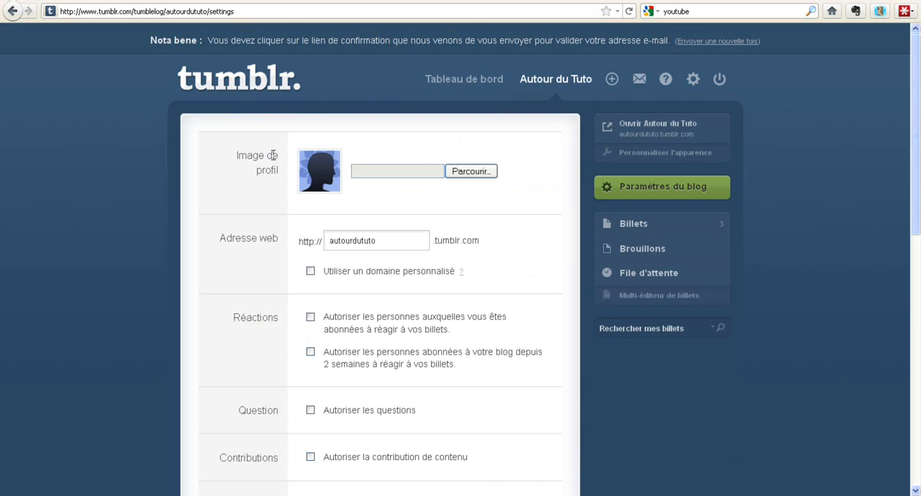
{"action": "left_click", "coordinate": [468, 175]}
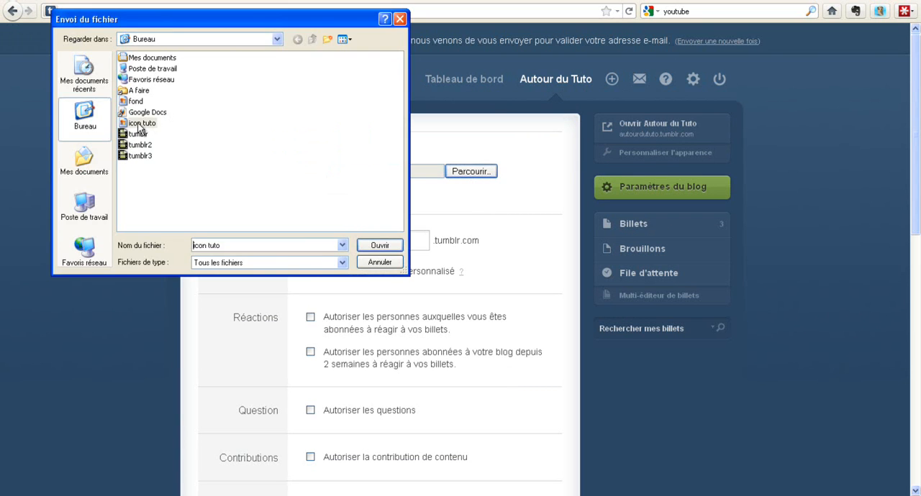
{"action": "double_click", "coordinate": [139, 124]}
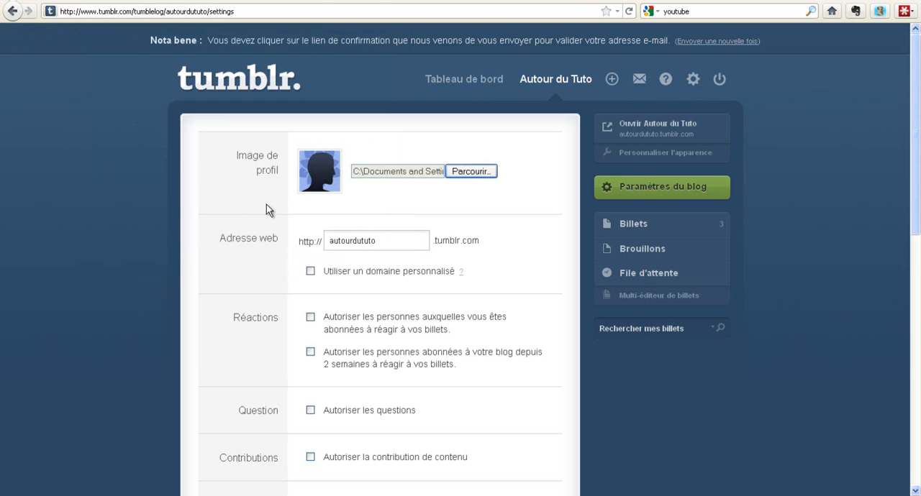
Start configuring Facebook sharing in the blog settings and authorize Tumblr to access the account's basic information.
{"action": "scroll", "coordinate": [267, 208], "scroll_direction": "down", "scroll_amount": 2}
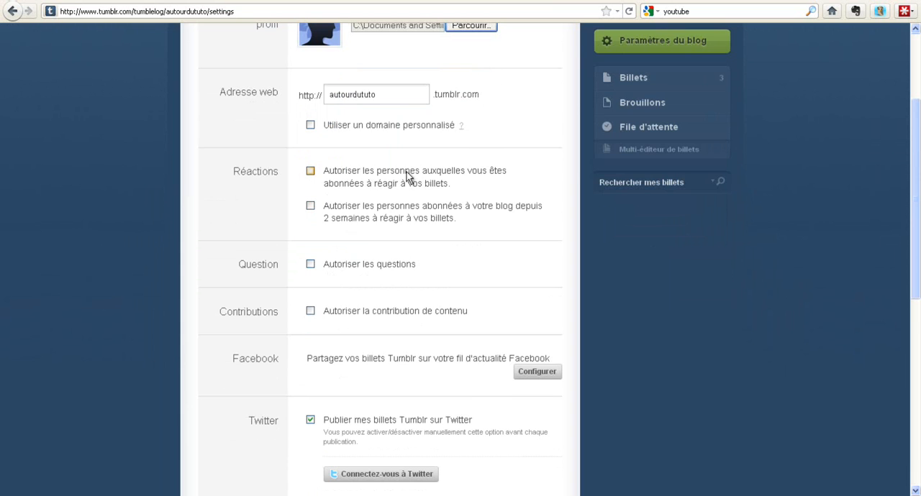
{"action": "scroll", "coordinate": [282, 193], "scroll_direction": "down", "scroll_amount": 1}
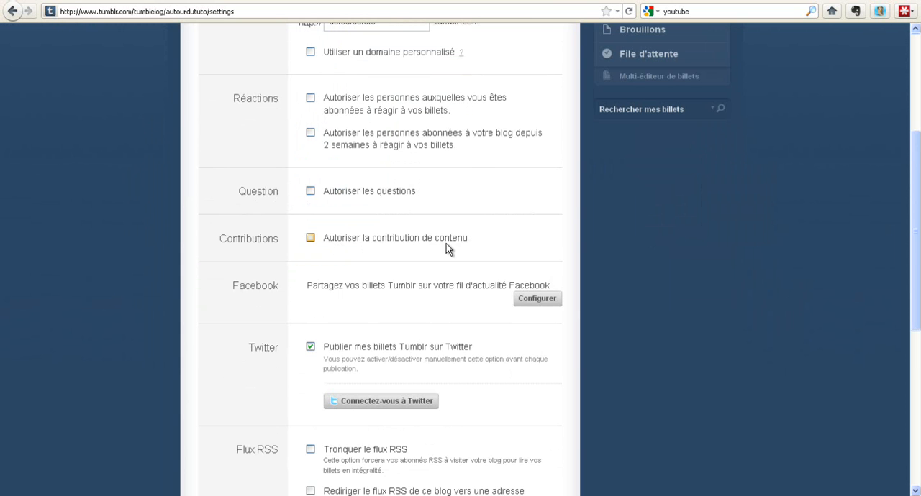
{"action": "scroll", "coordinate": [288, 237], "scroll_direction": "down", "scroll_amount": 1}
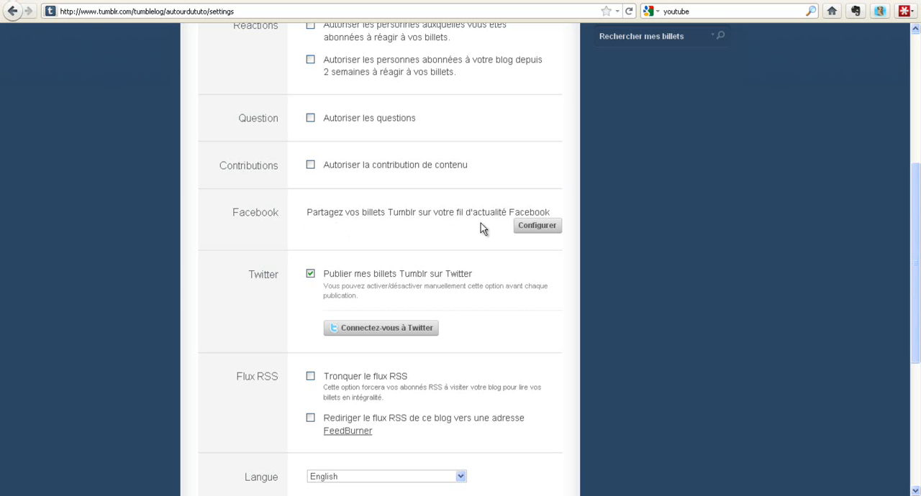
{"action": "left_click", "coordinate": [545, 228]}
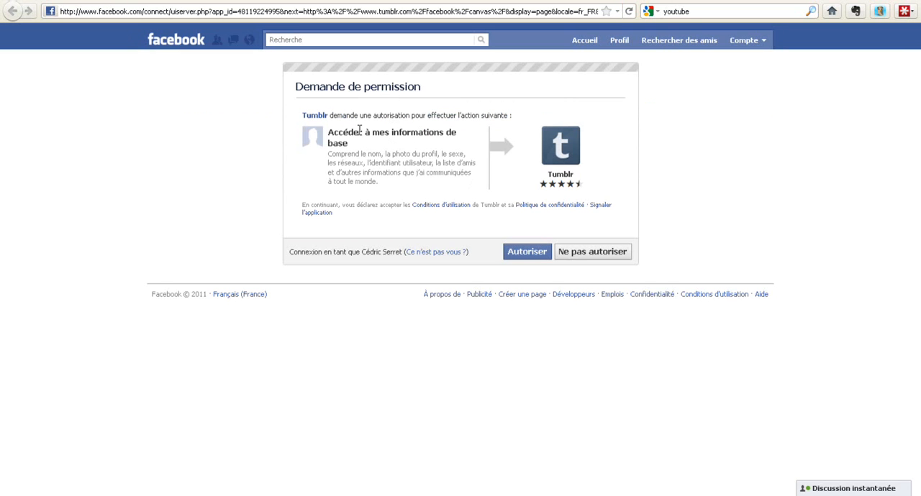
{"action": "left_click", "coordinate": [532, 258]}
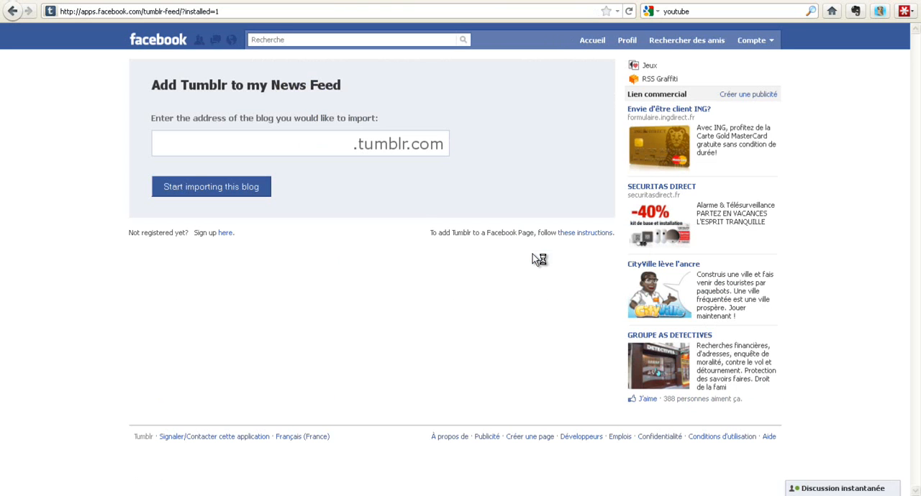
Import the blog autourdututo.tumblr.com into the Facebook News Feed and grant Tumblr the requested publishing and access permissions.
{"action": "left_click", "coordinate": [275, 146]}
{"action": "type", "text": "autourdututo"}
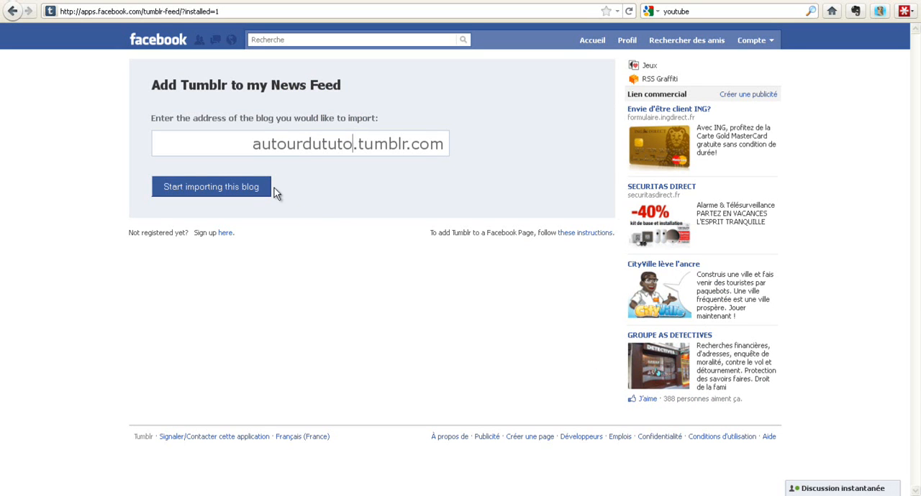
{"action": "left_click", "coordinate": [243, 191]}
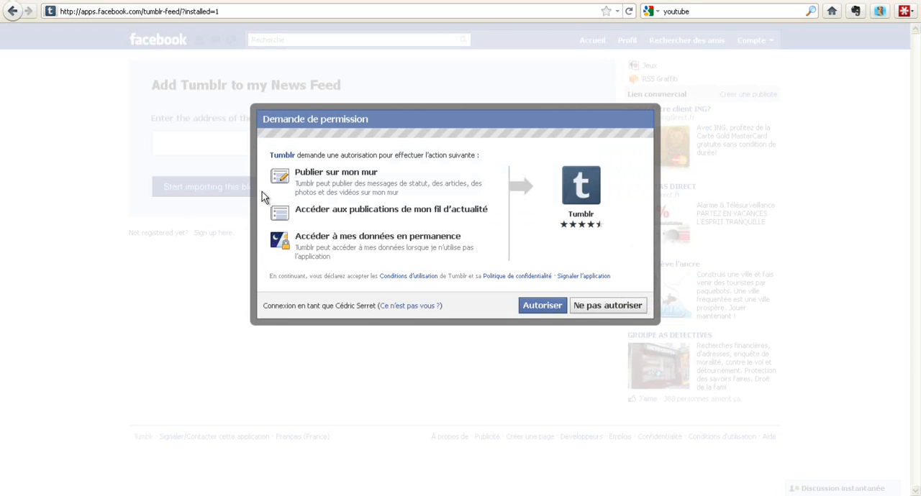
{"action": "left_click", "coordinate": [530, 312]}
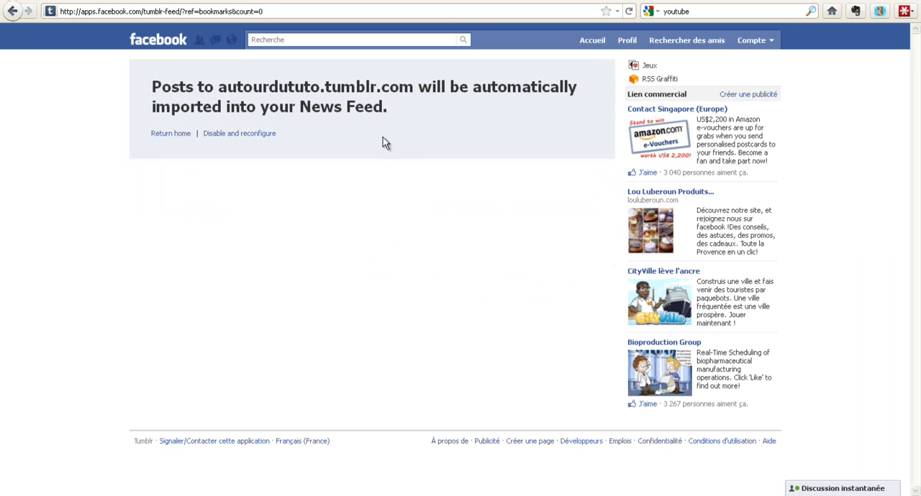
Return to the blog settings and connect the AutourduTuto Twitter account by authorizing Tumblr.
{"action": "left_click", "coordinate": [374, 0]}
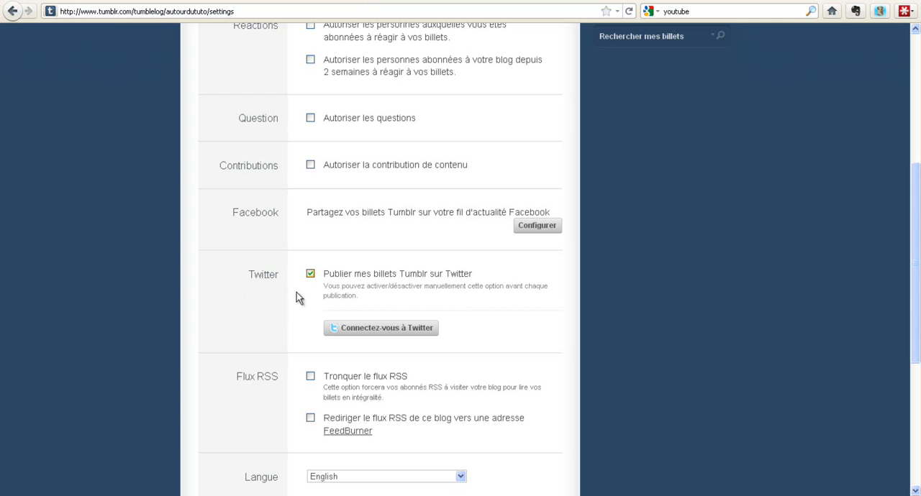
{"action": "left_click", "coordinate": [371, 337]}
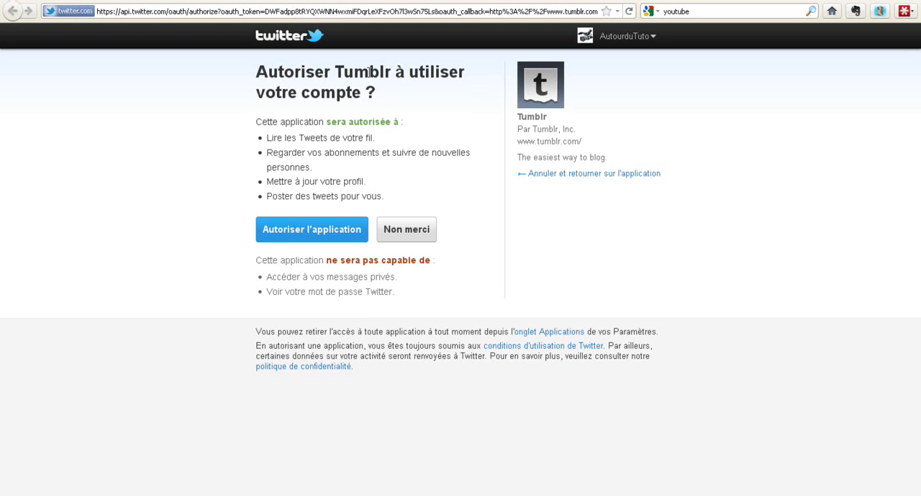
{"action": "left_click", "coordinate": [308, 236]}
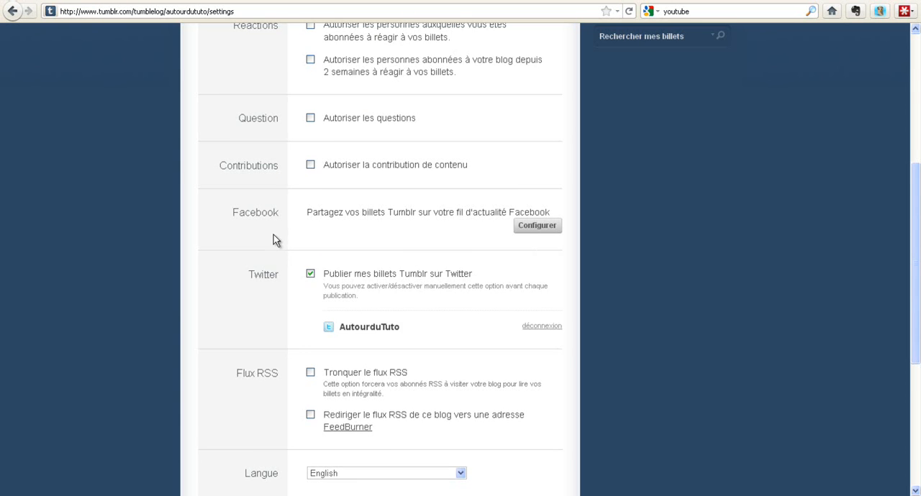
Set the blog language to Français, leaving the RSS feed options unchecked.
{"action": "scroll", "coordinate": [274, 238], "scroll_direction": "down", "scroll_amount": 2}
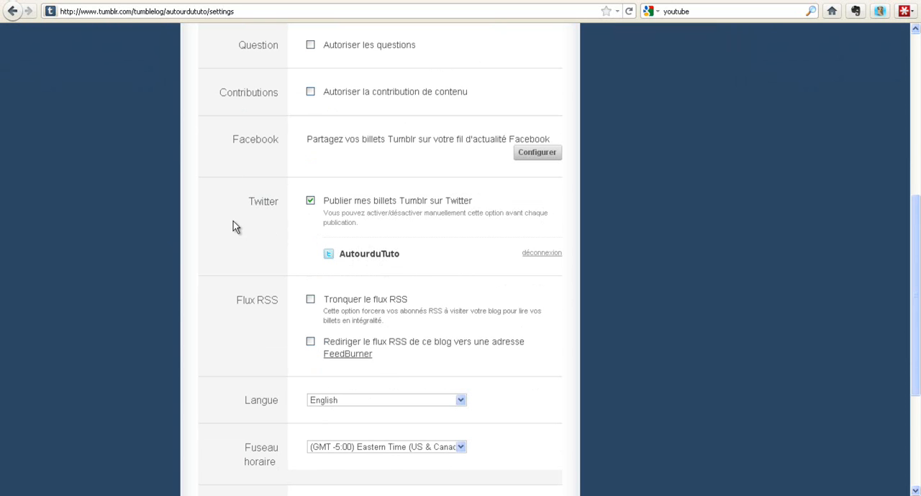
{"action": "scroll", "coordinate": [233, 227], "scroll_direction": "down", "scroll_amount": 3}
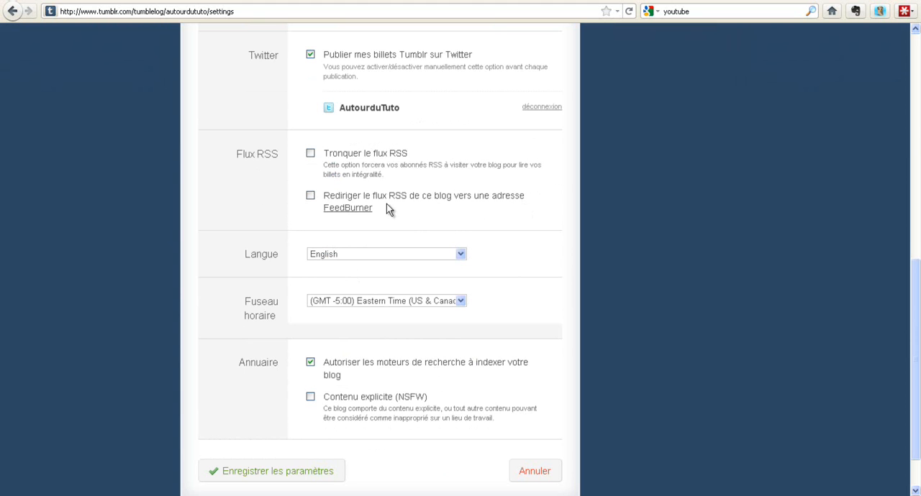
{"action": "scroll", "coordinate": [370, 199], "scroll_direction": "down", "scroll_amount": 2}
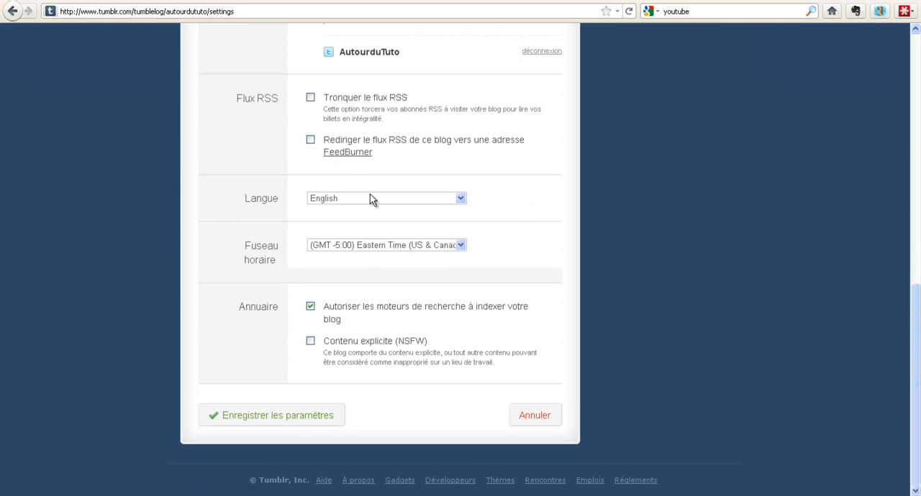
{"action": "left_click", "coordinate": [370, 196]}
{"action": "left_click", "coordinate": [364, 231]}
Set the time zone to (GMT) Greenwich Mean Time : Dublin, Edinburgh, London and save the blog settings.
{"action": "left_click", "coordinate": [442, 245]}
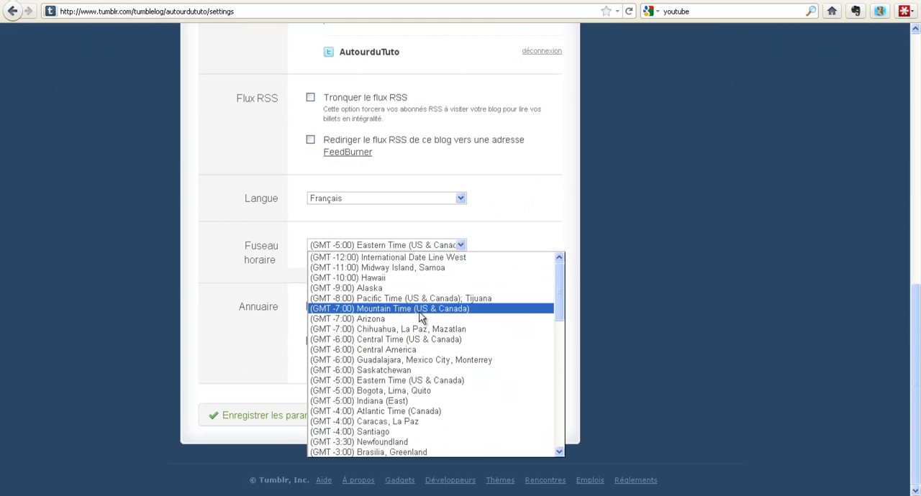
{"action": "scroll", "coordinate": [460, 327], "scroll_direction": "down", "scroll_amount": 2}
{"action": "scroll", "coordinate": [468, 332], "scroll_direction": "down", "scroll_amount": 5}
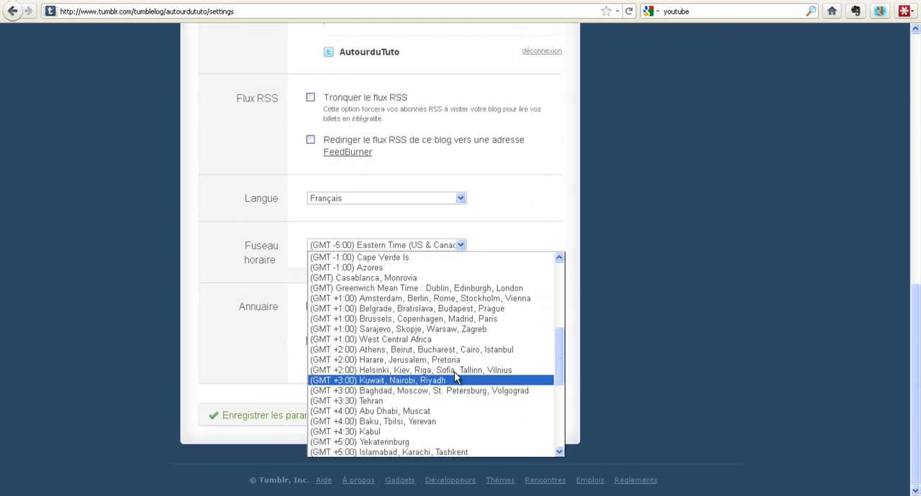
{"action": "scroll", "coordinate": [445, 388], "scroll_direction": "down", "scroll_amount": 7}
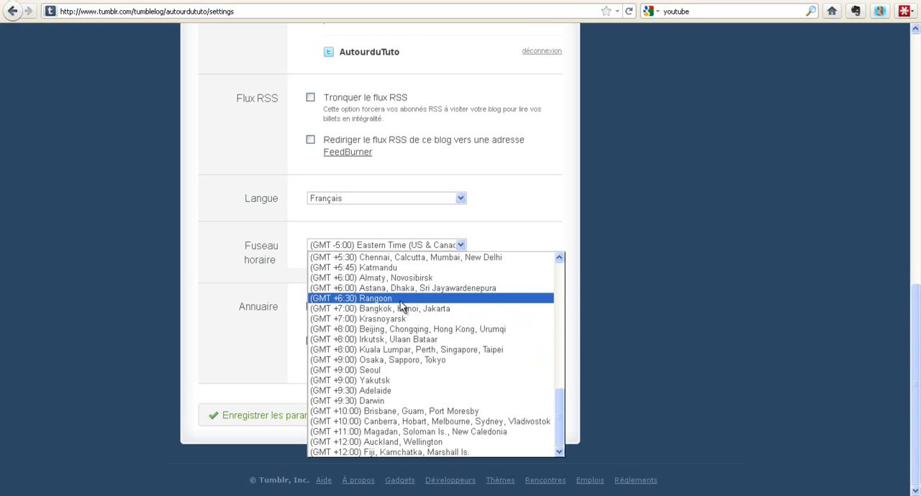
{"action": "scroll", "coordinate": [434, 366], "scroll_direction": "up", "scroll_amount": 9}
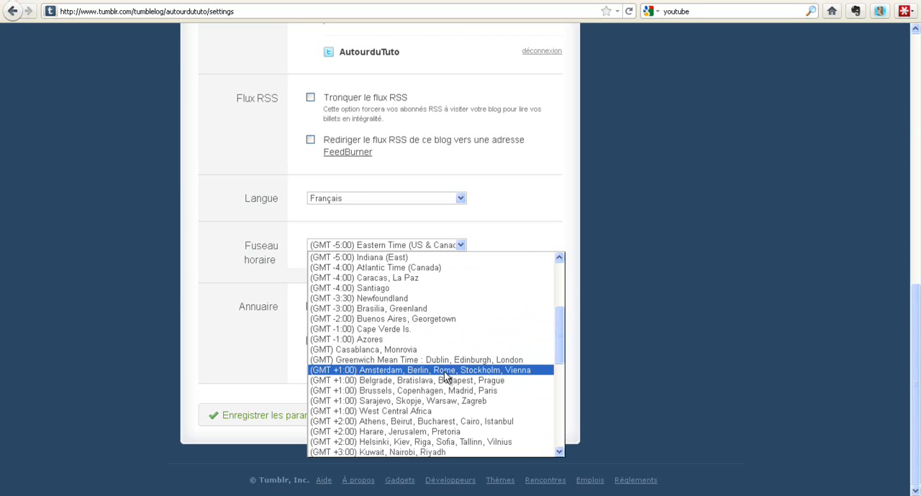
{"action": "left_click", "coordinate": [418, 361]}
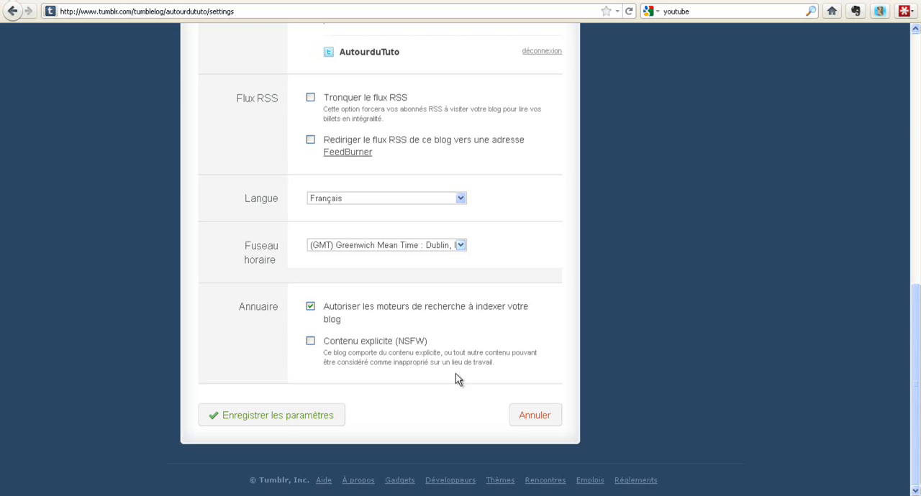
{"action": "left_click", "coordinate": [283, 418]}
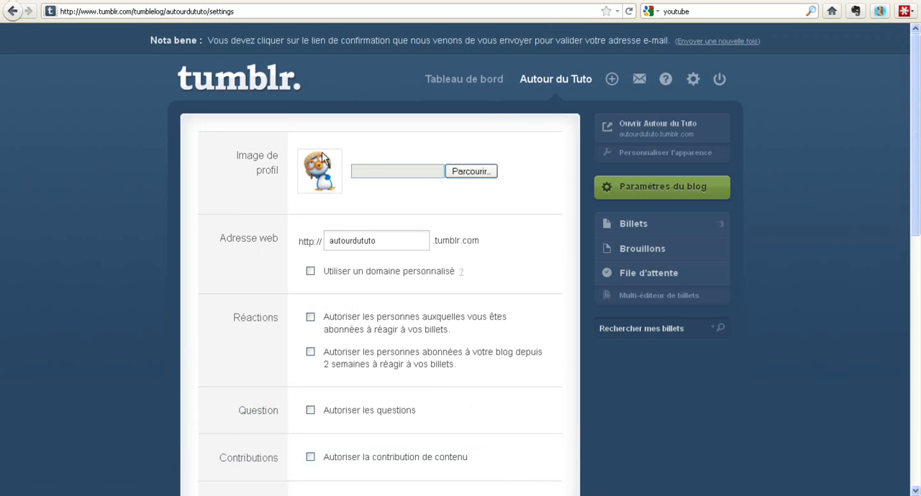
Open the public blog from the dashboard and examine its photo, video and text posts and footer links.
{"action": "left_click", "coordinate": [473, 81]}
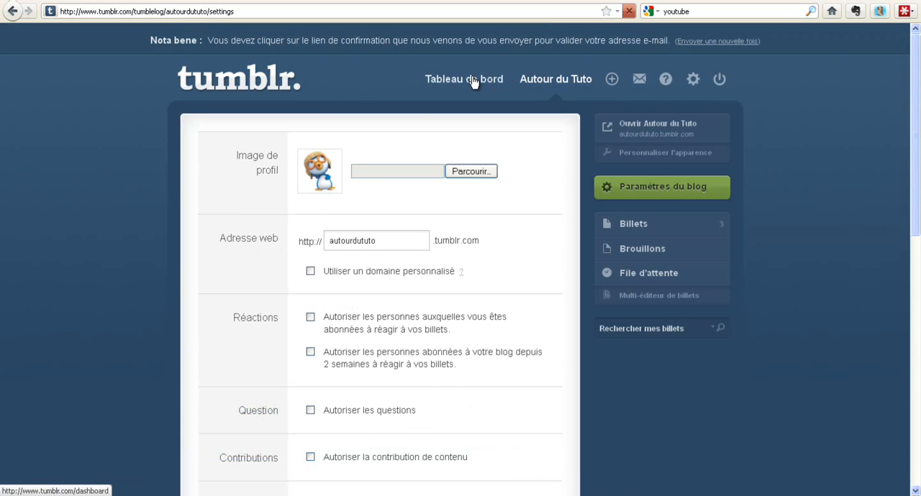
{"action": "left_click", "coordinate": [207, 142]}
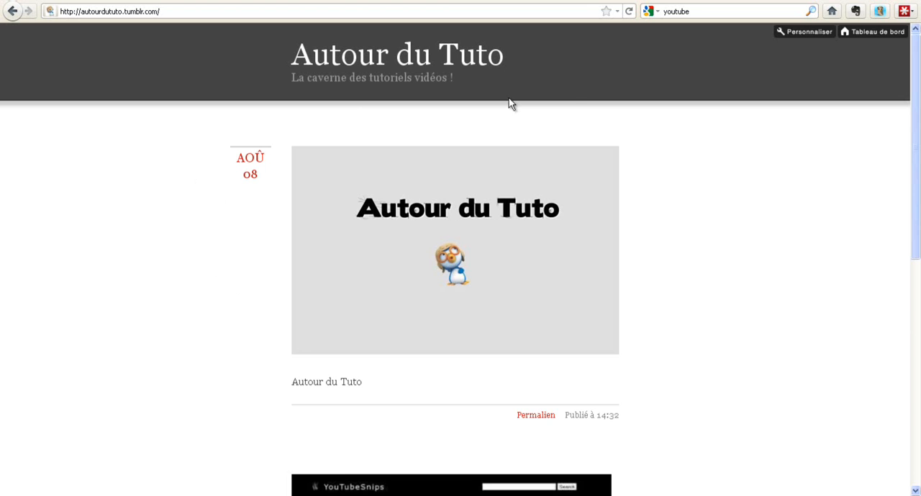
{"action": "scroll", "coordinate": [134, 309], "scroll_direction": "down", "scroll_amount": 10}
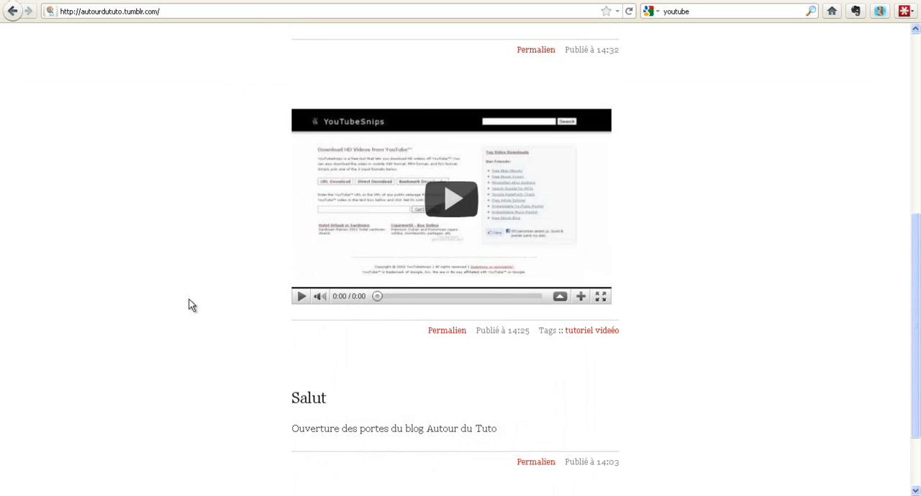
{"action": "scroll", "coordinate": [189, 305], "scroll_direction": "up", "scroll_amount": 8}
{"action": "scroll", "coordinate": [190, 305], "scroll_direction": "down", "scroll_amount": 8}
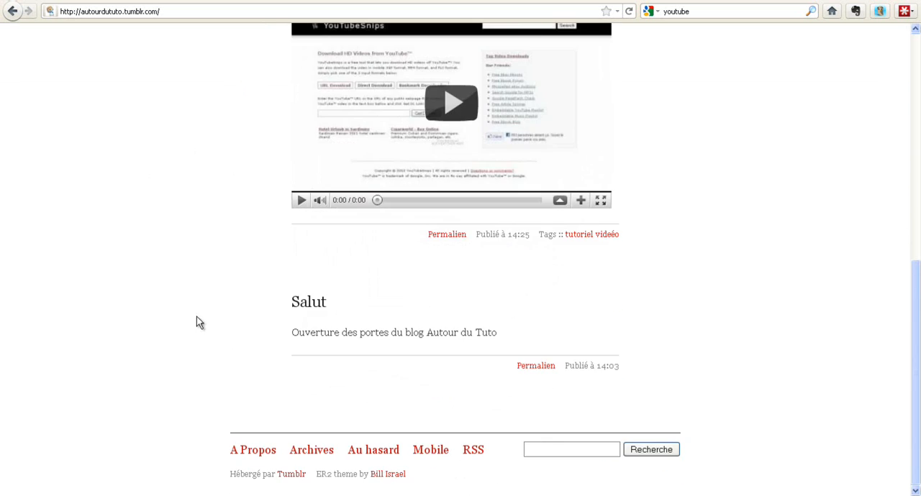
{"action": "scroll", "coordinate": [199, 312], "scroll_direction": "up", "scroll_amount": 10}
{"action": "scroll", "coordinate": [196, 339], "scroll_direction": "up", "scroll_amount": 1}
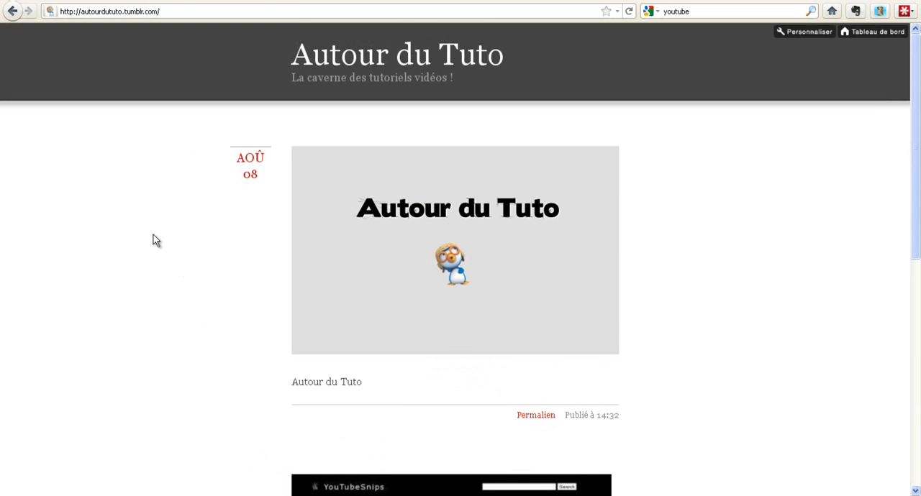